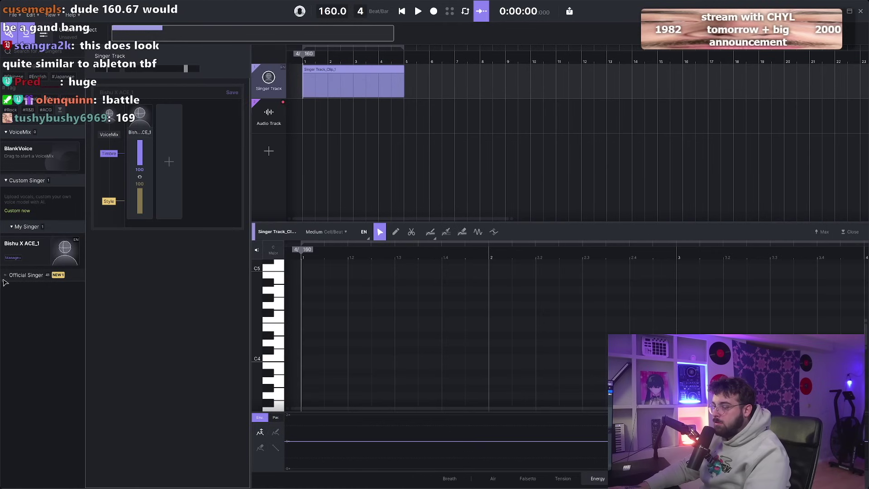
Delete the existing clip spanning bars 1 to 16 from the singer track.
scroll(45, 389, down, 4)
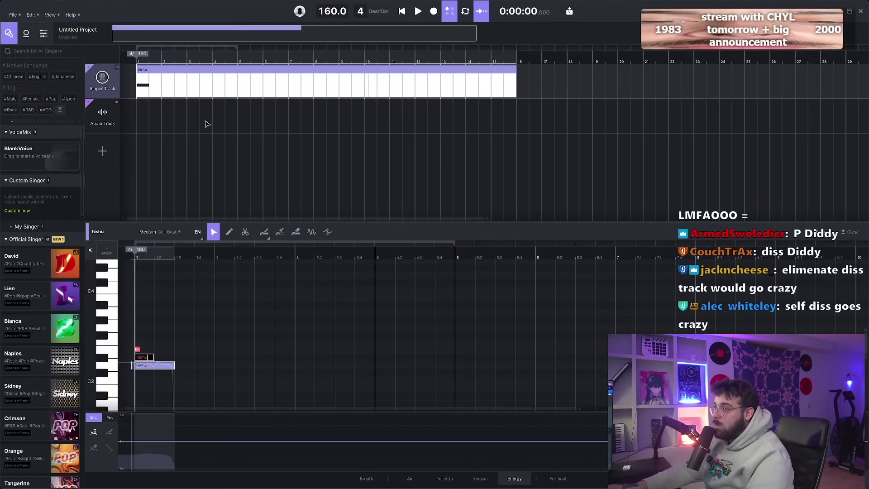
click(140, 111)
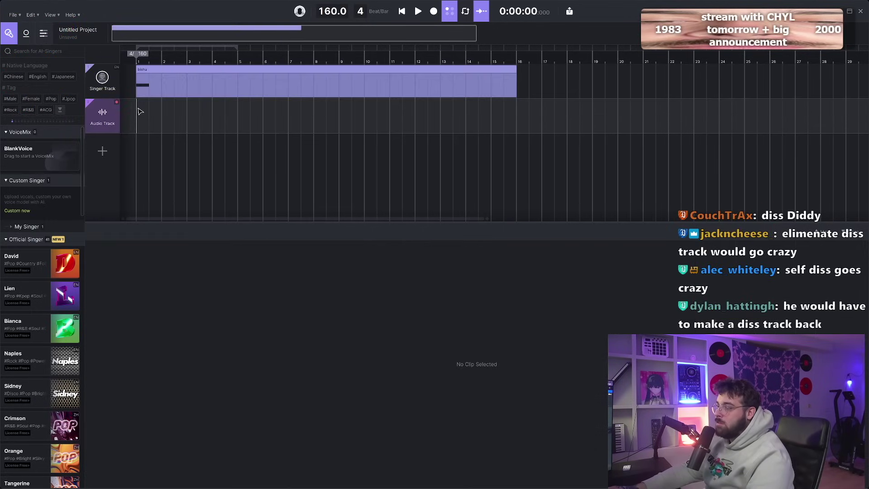
click(113, 121)
click(146, 89)
key(Delete)
Record a short vocal phrase on the audio track from bar 1 and play back its converted singer clip.
click(138, 114)
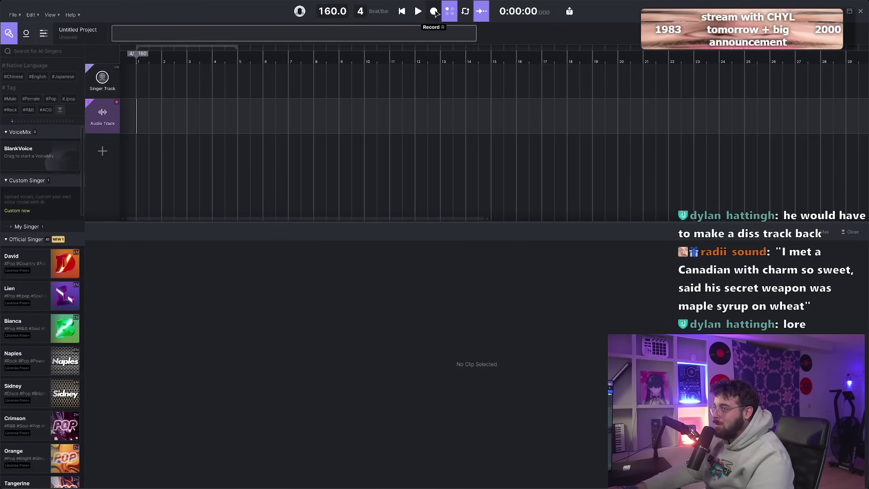
key(r)
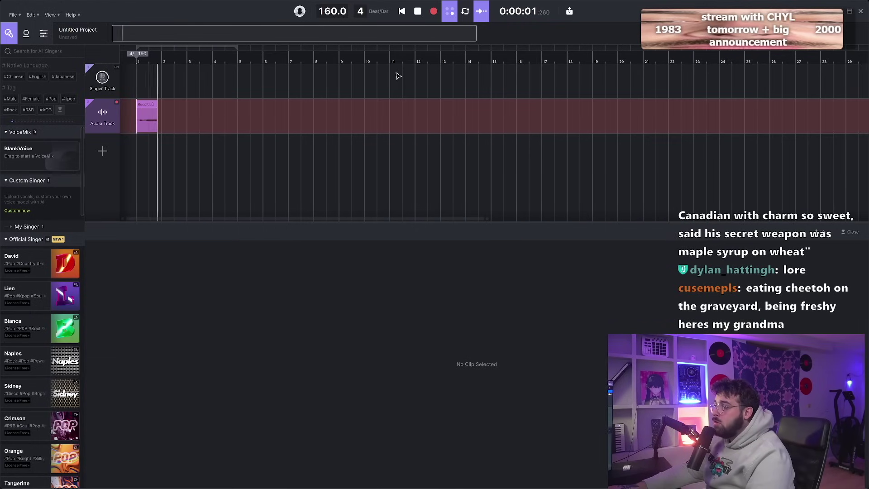
key(space)
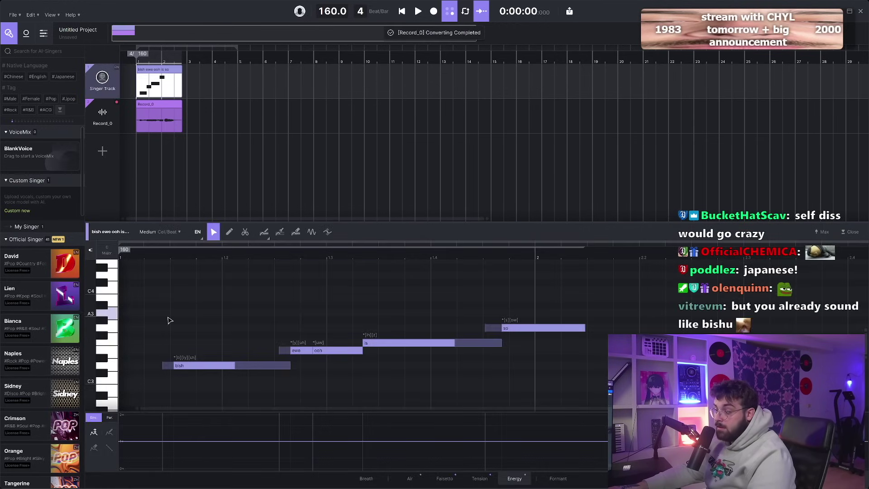
key(space)
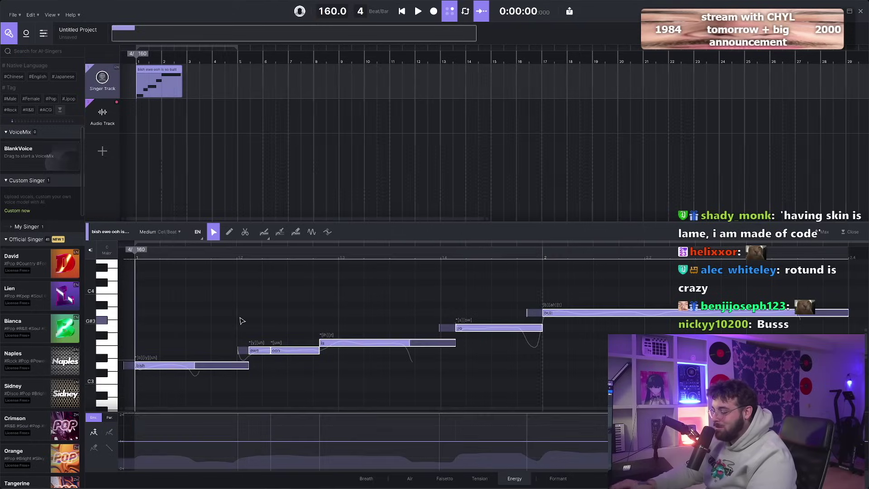
Draw a rising pitch curve over the first clip's last note, and add a note at the start of the second clip.
click(265, 232)
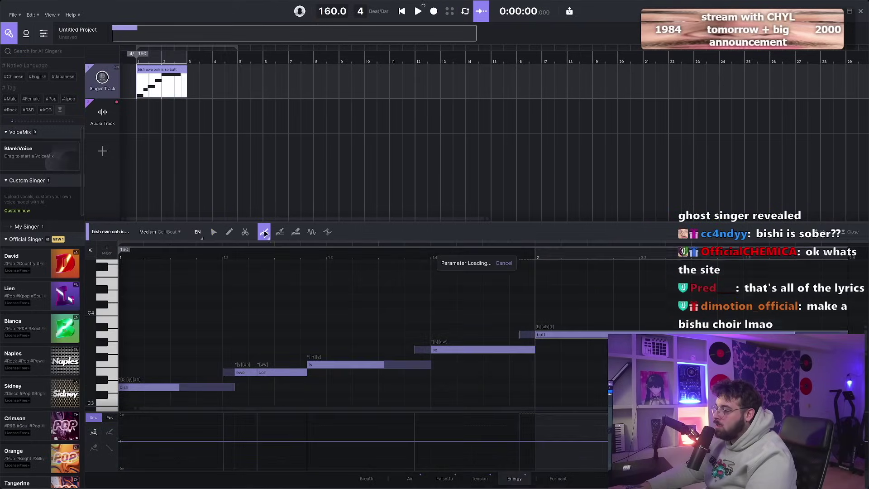
mouse_move(386, 438)
mouse_down()
mouse_move(449, 398)
mouse_move(495, 394)
mouse_up()
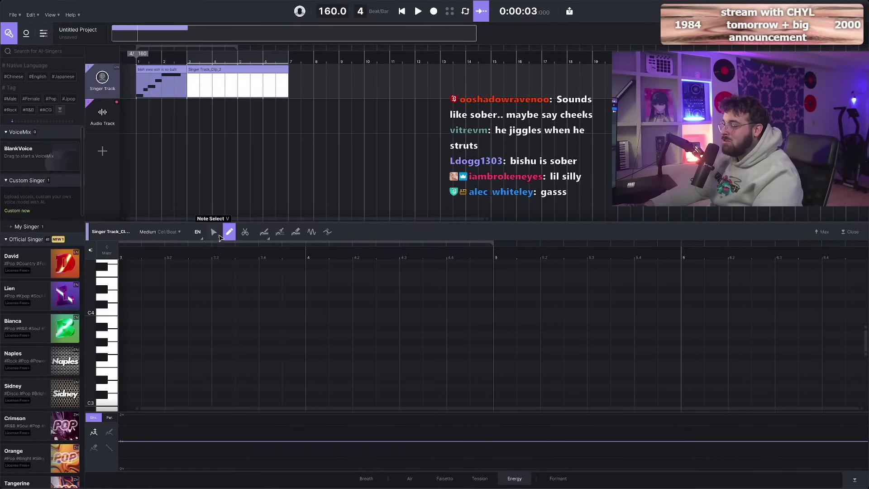
click(214, 232)
double_click(150, 334)
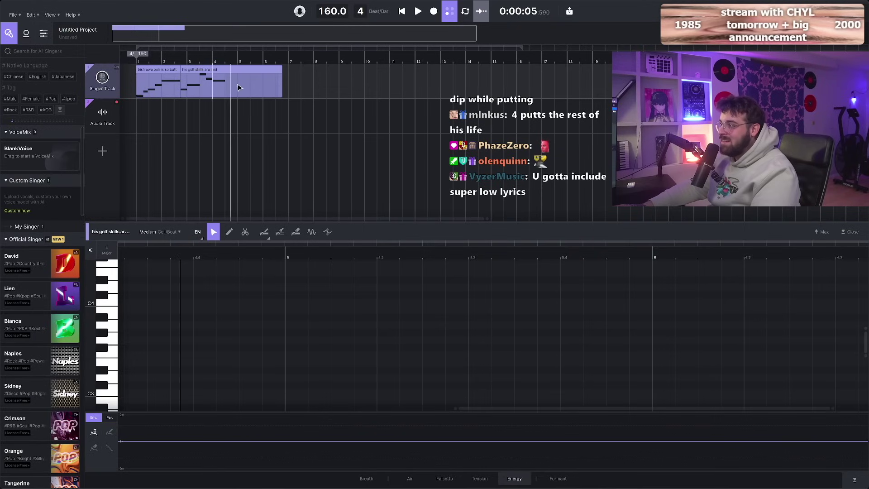
Mark bars 5 to 9 on the singer track for a third clip and play back its phrase from bar 5.
drag(243, 81, 335, 81)
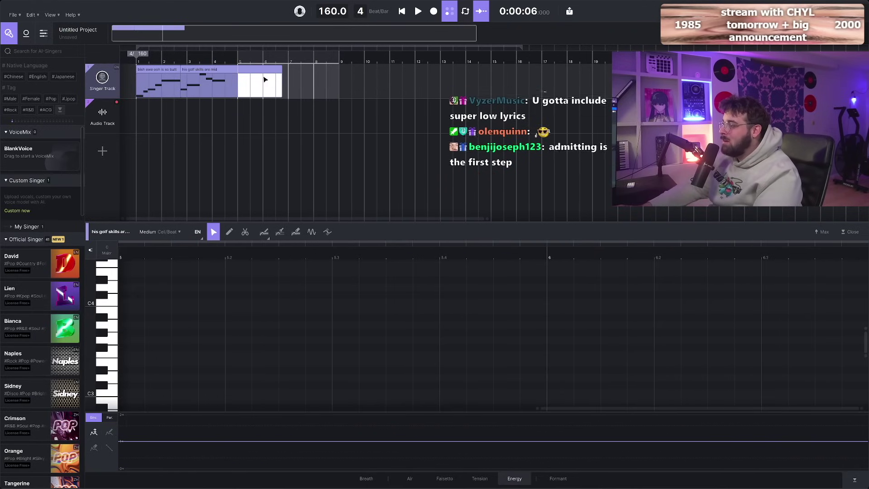
click(241, 84)
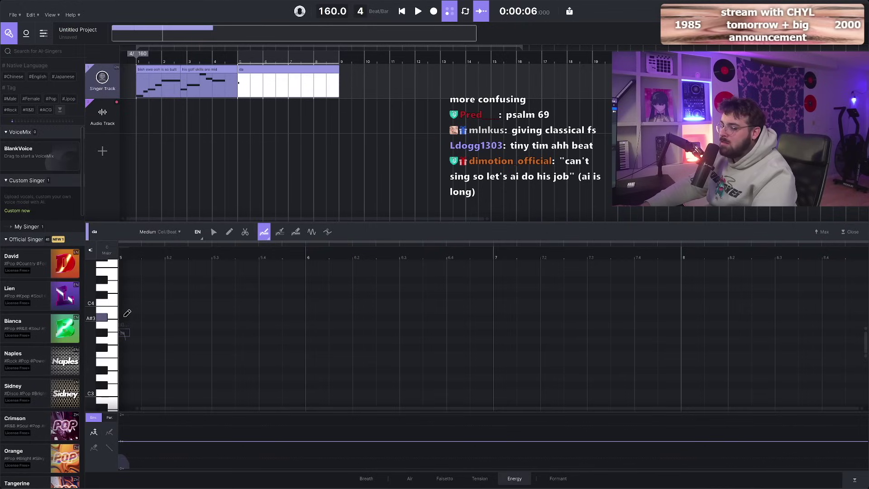
key(space)
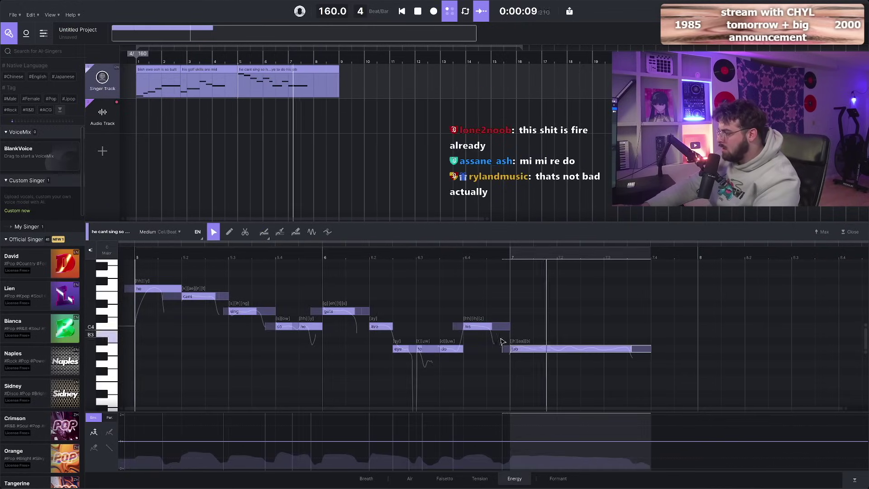
key(space)
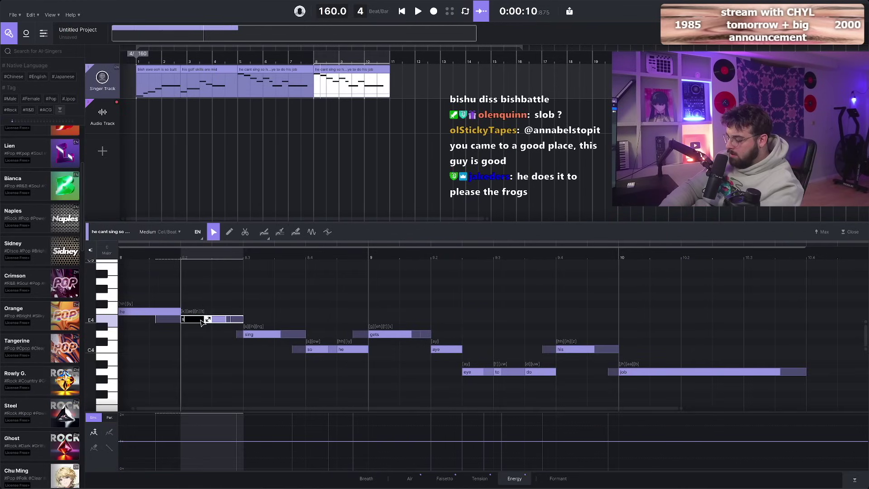
In the clip at bar 8, change the lyrics "sing" to "food" and "so" to "yea".
double_click(264, 335)
text(food)
key(Return)
double_click(318, 348)
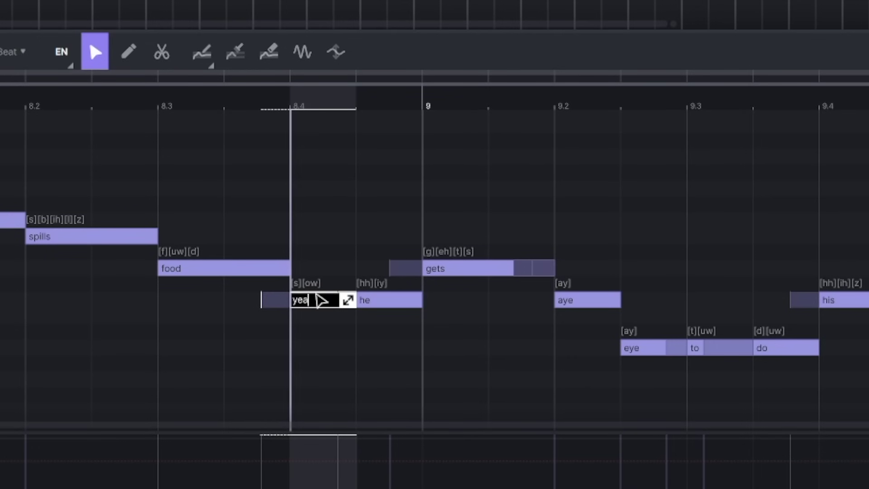
text(yea)
key(Return)
Change the lyrics of the "gets", "aye" and "eye" notes around bar 9 to "all", "call" and "him".
double_click(478, 270)
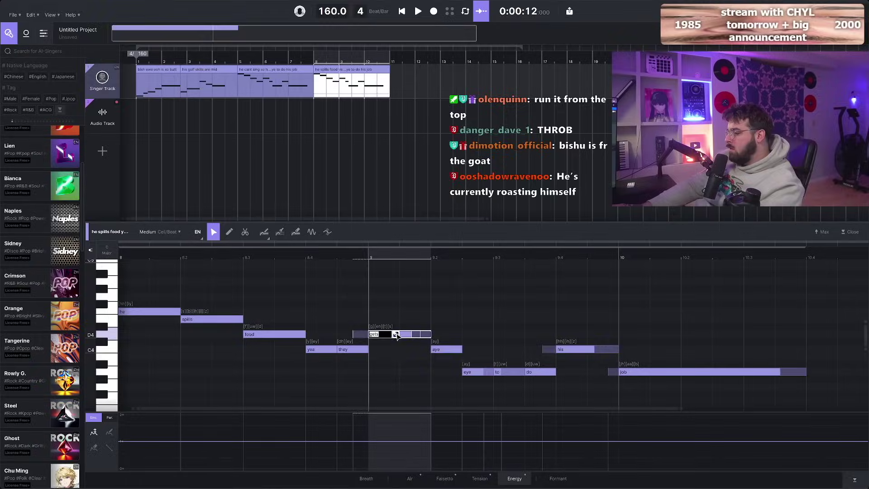
click(456, 349)
text(ca)
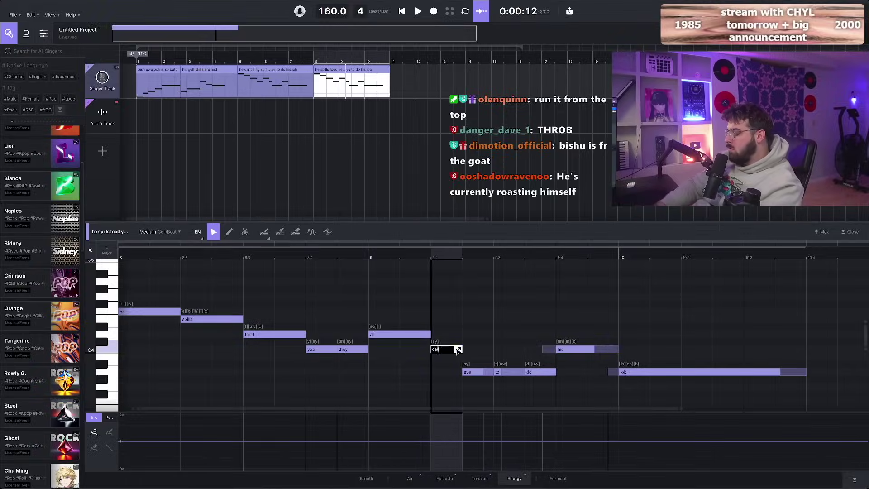
text(ll)
click(474, 374)
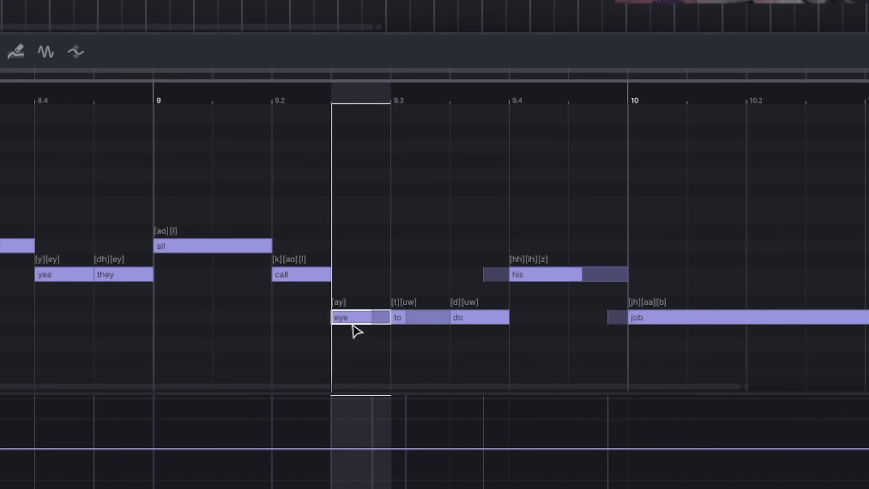
text(him)
key(Return)
Change the lyrics of the "to" and "do" notes to "a" and "big".
double_click(410, 318)
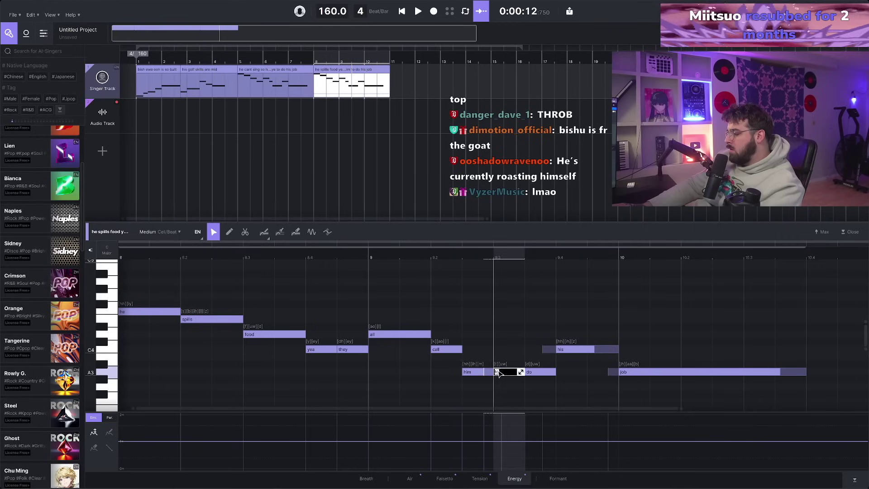
text(a)
key(Return)
double_click(549, 372)
text(big)
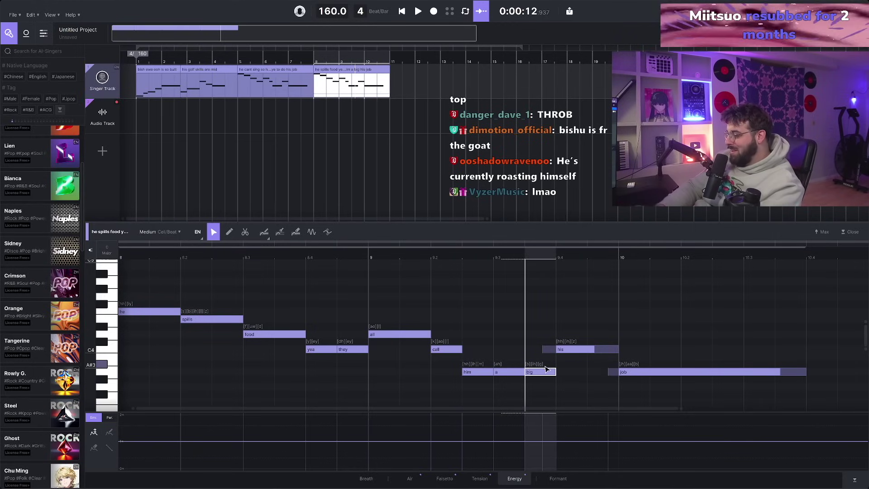
Change the lyrics of the clip's last two notes, "his" and "job", to "big" and "slob".
double_click(565, 350)
text(big)
key(Return)
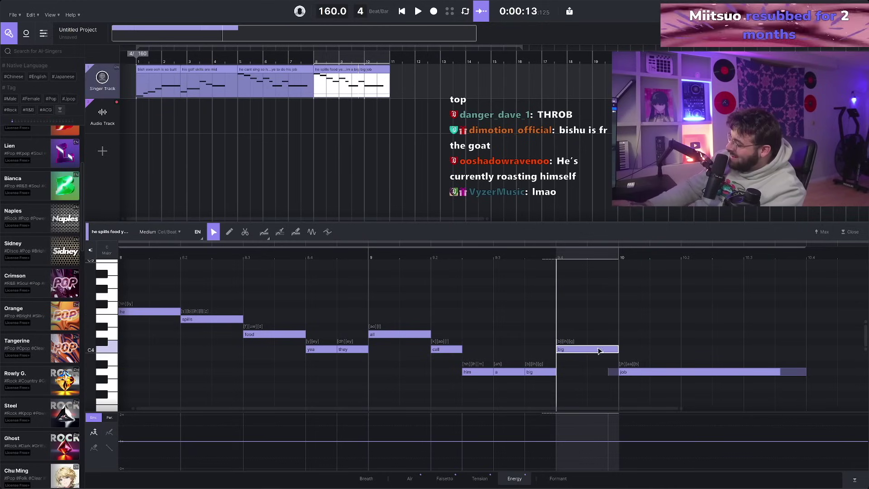
double_click(640, 372)
text(slob)
key(Return)
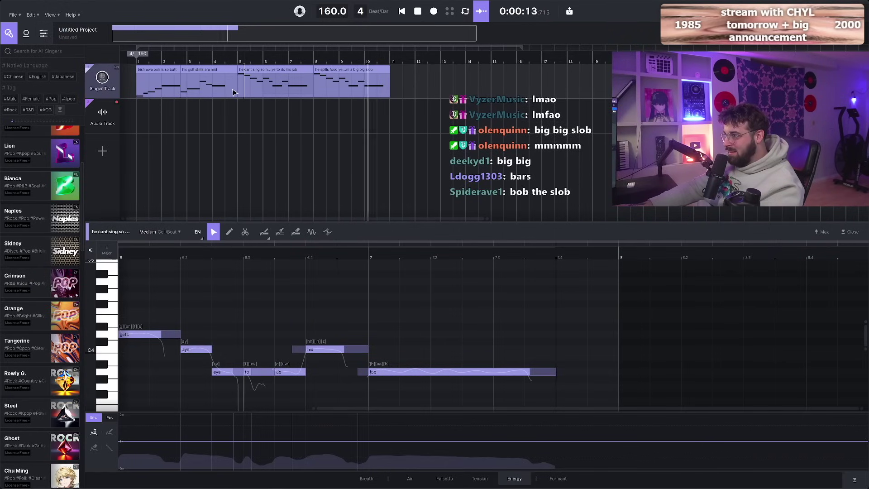
click(320, 81)
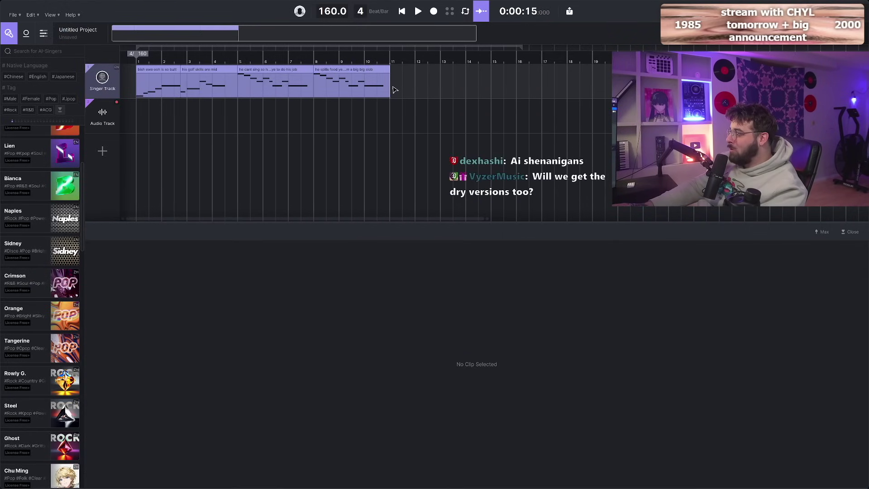
key(ctrl+v)
key(ctrl+z)
Record another vocal phrase on the audio track around bar 11, play back its converted clip and select the "for" note.
click(375, 116)
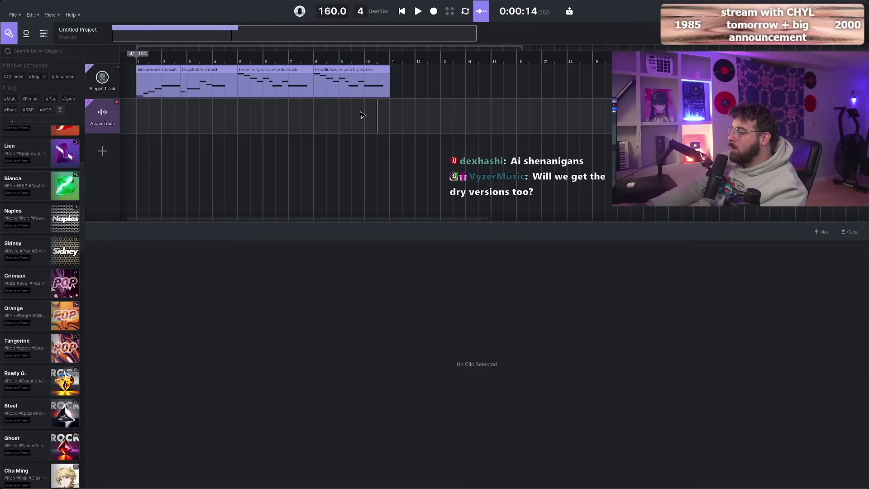
click(434, 12)
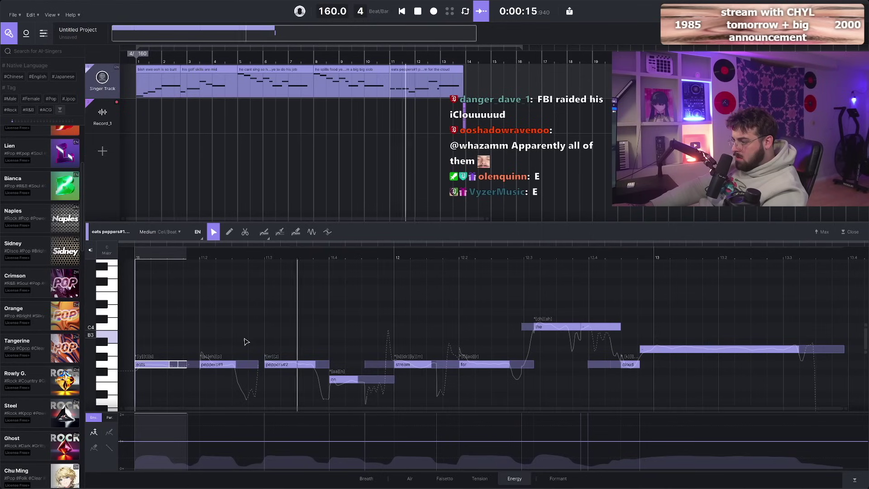
key(space)
click(478, 369)
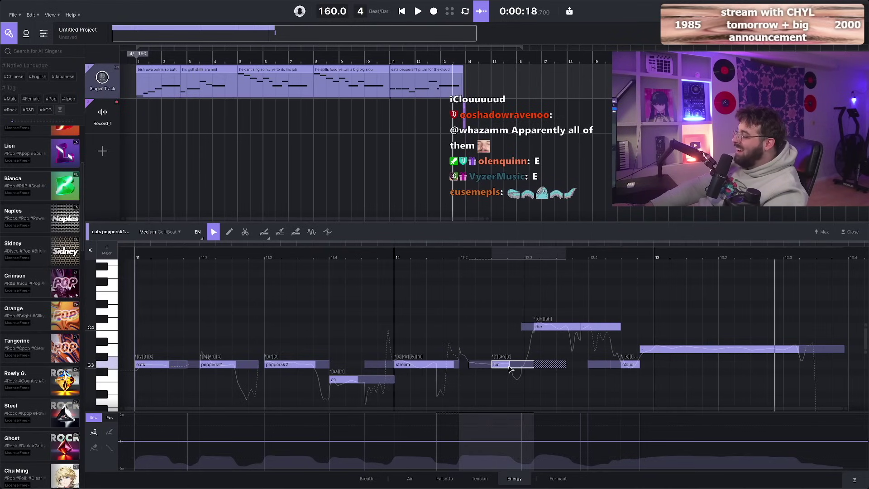
Duplicate the clip at bar 11 to bar 14 on the singer track.
click(447, 110)
click(437, 68)
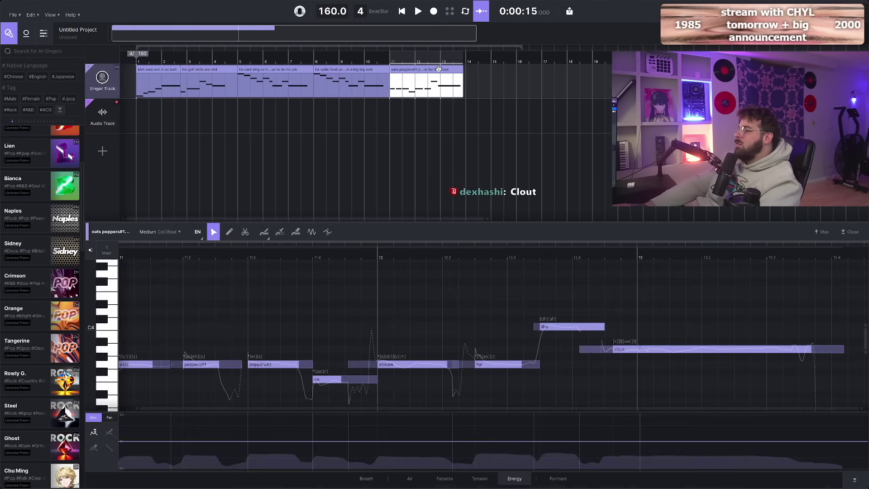
click(466, 84)
key(ctrl+v)
Rewrite the opening lyrics of the copied clip at bar 14, entering "he" and "quit" for the first notes and "for" on the fourth.
double_click(141, 344)
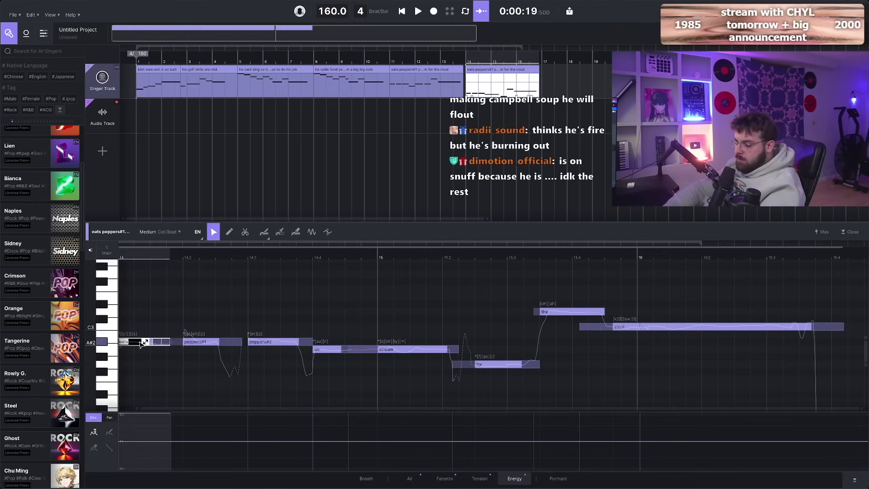
key(Return)
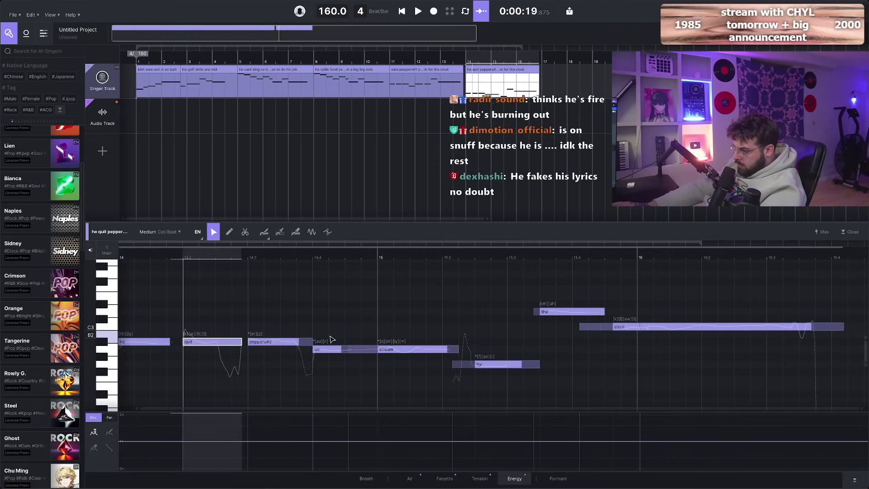
double_click(295, 343)
double_click(331, 349)
text(for)
double_click(404, 350)
text(z)
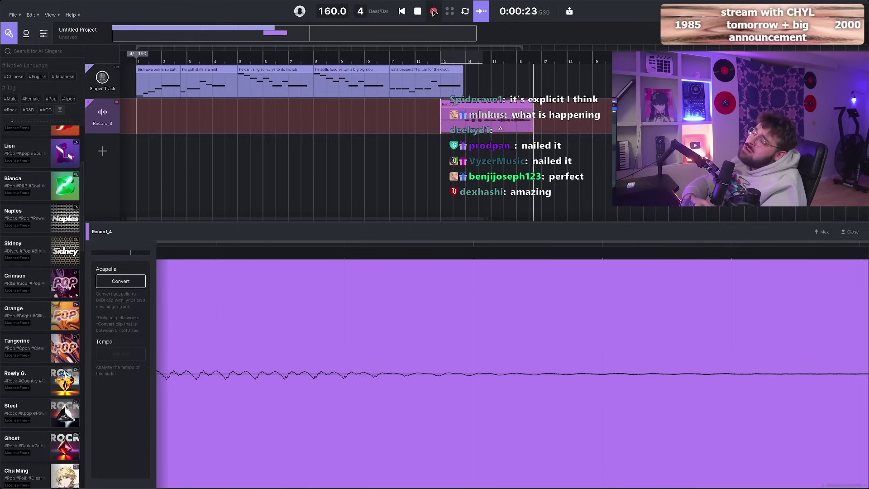
Finish recording a new vocal phrase on the audio track and play back its converted singer clip at bar 14.
click(434, 11)
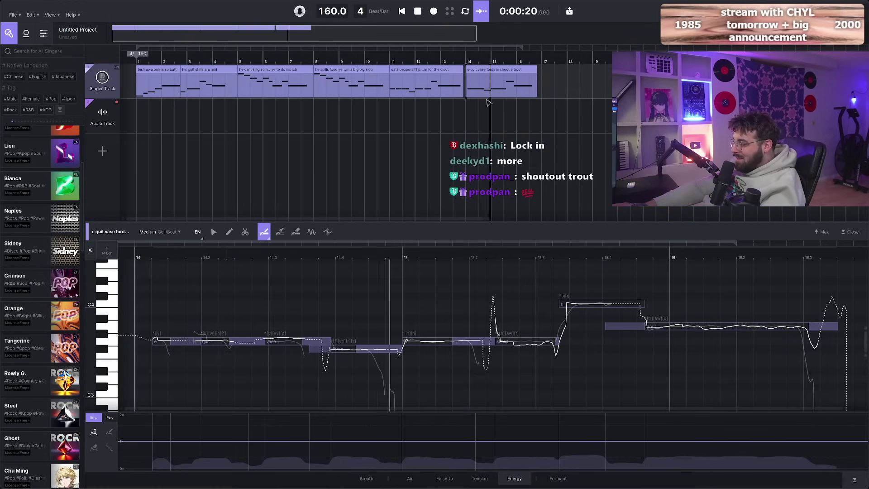
key(space)
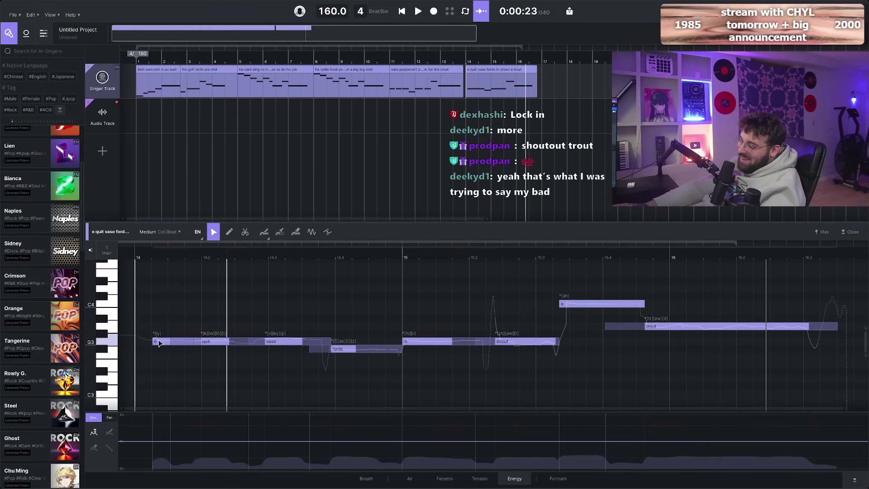
key(space)
click(490, 73)
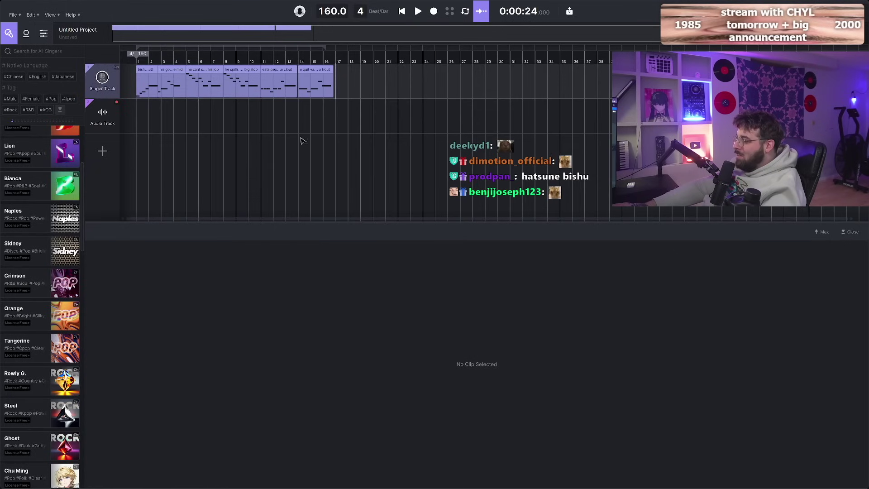
Apply vibrato with an amplitude of about 0.7 to the long "slob" note in the clip at bar 8.
scroll(270, 101, up, 2)
click(157, 68)
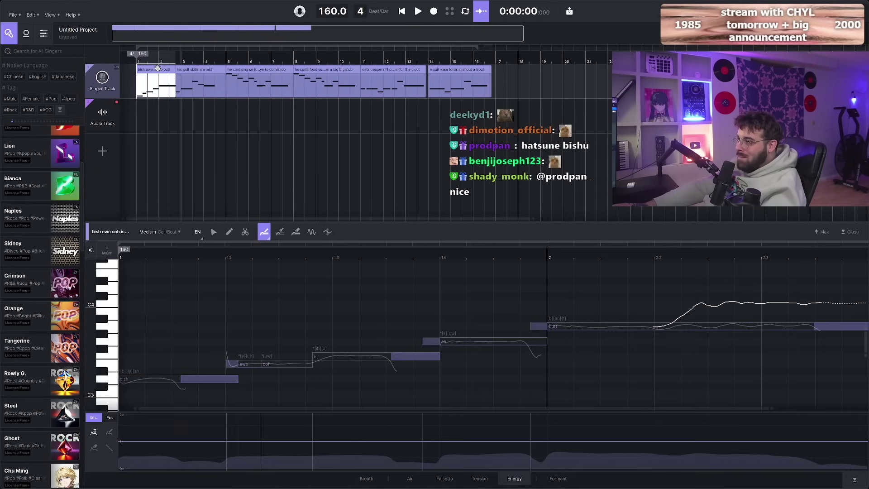
click(323, 81)
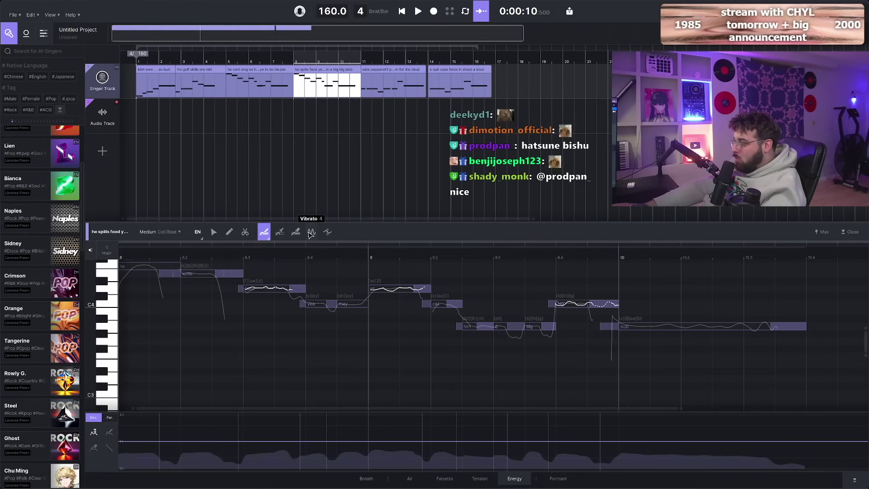
click(311, 232)
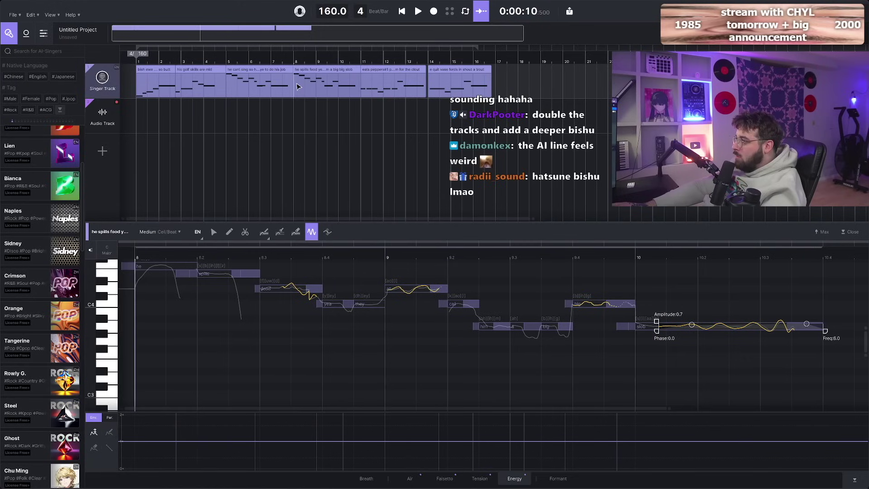
Play back the singer track from bar 8 and open the clip at bar 11.
click(295, 88)
key(space)
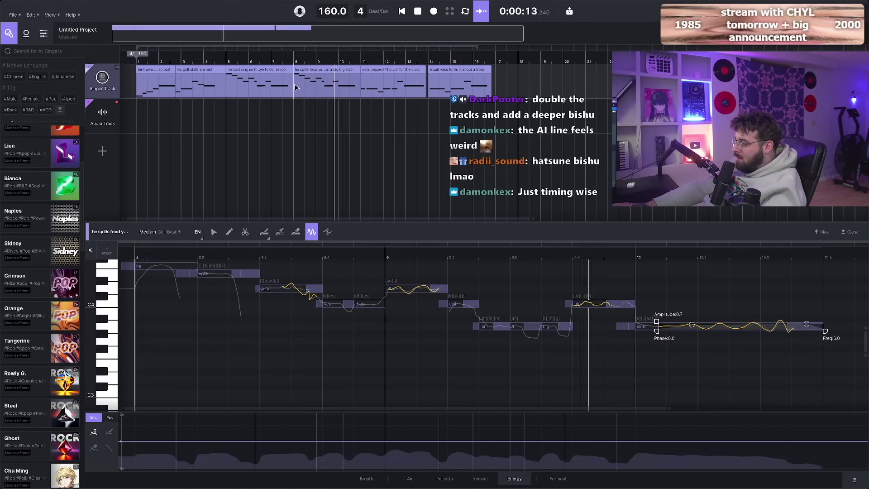
click(382, 79)
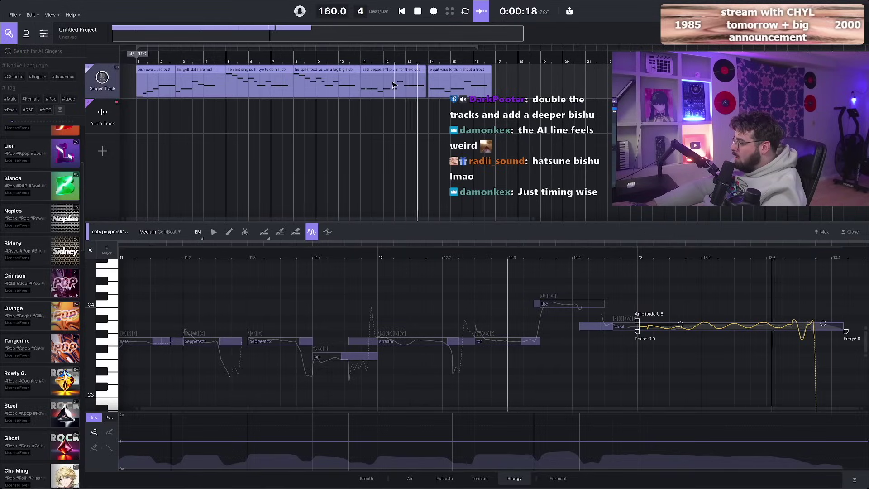
Apply vibrato to the notes of the clip at bar 14, with an amplitude of about 0.8 on the high note, and play it back.
click(449, 82)
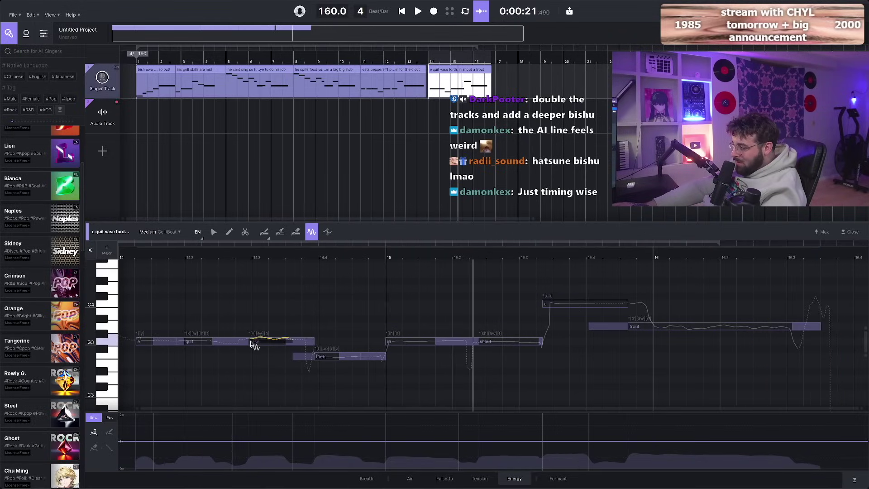
click(250, 343)
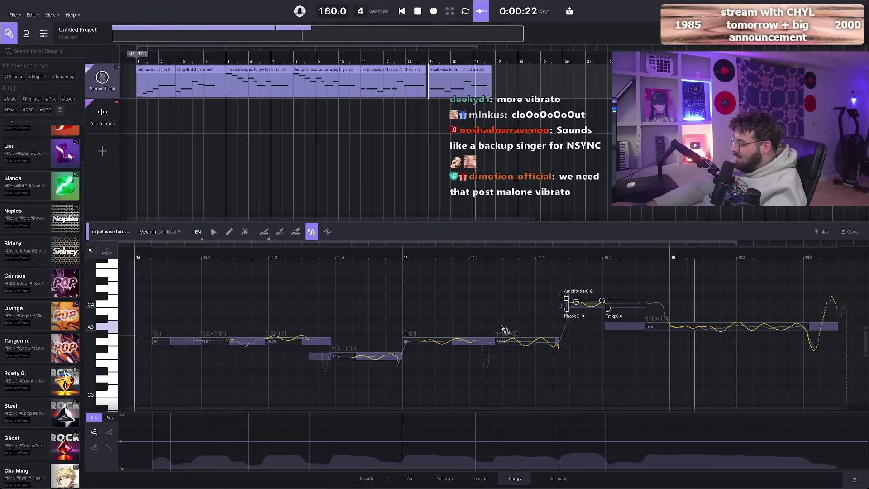
key(space)
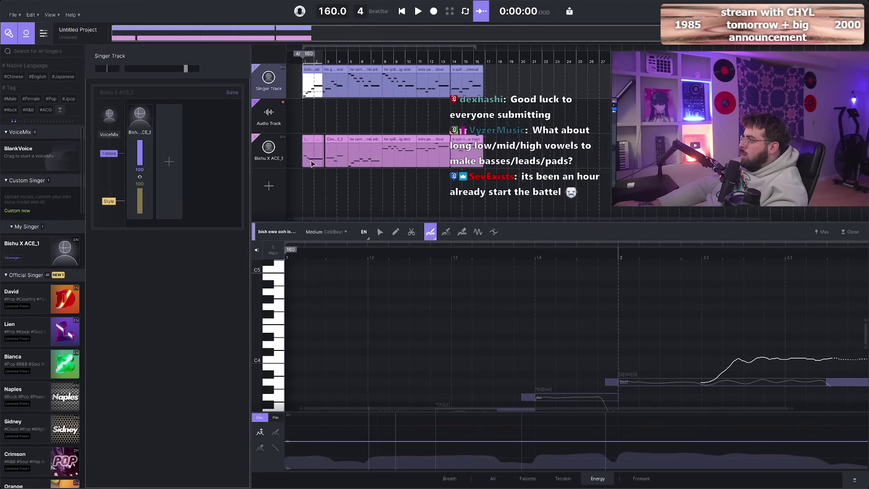
click(304, 93)
click(309, 108)
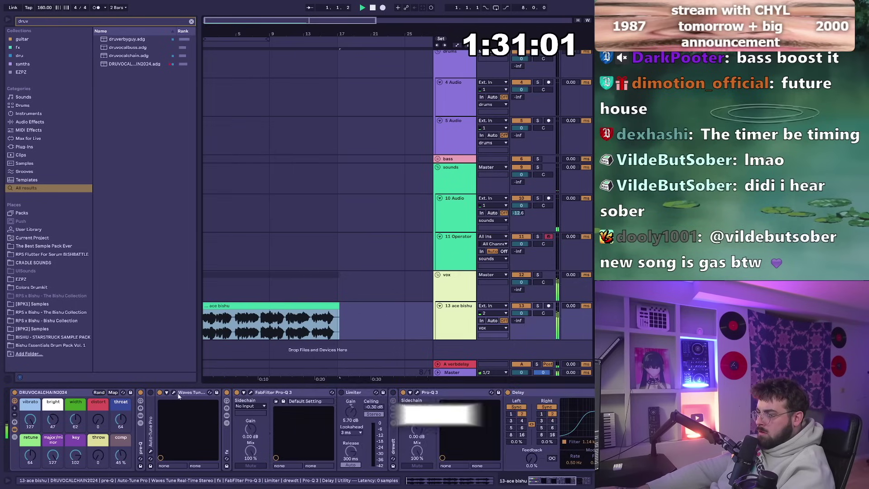
In Ableton Live, check the plug-ins of the vocal chain and trim the end of the vocal clip near bar 17.
click(173, 392)
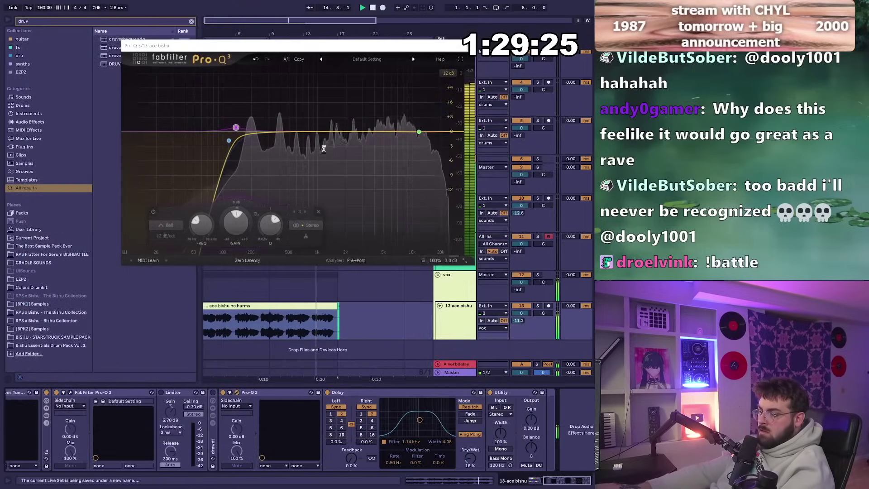
click(467, 47)
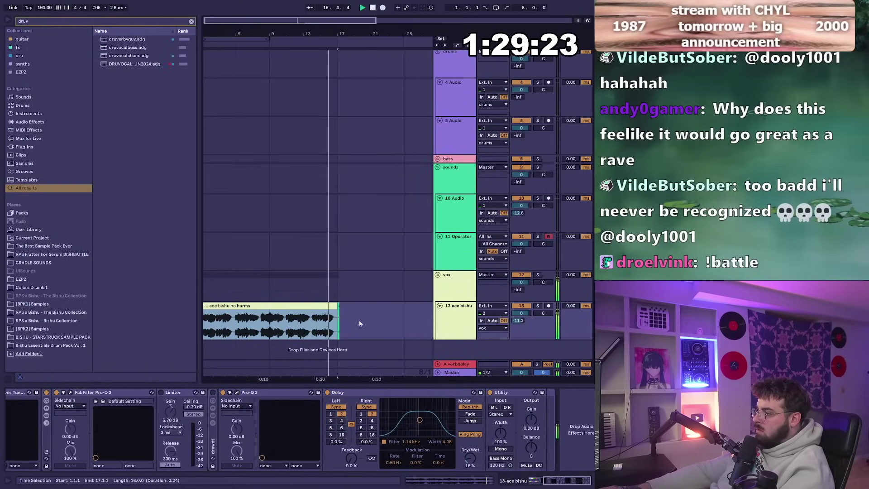
key(space)
key(ctrl+1)
drag(345, 326, 339, 326)
click(335, 320)
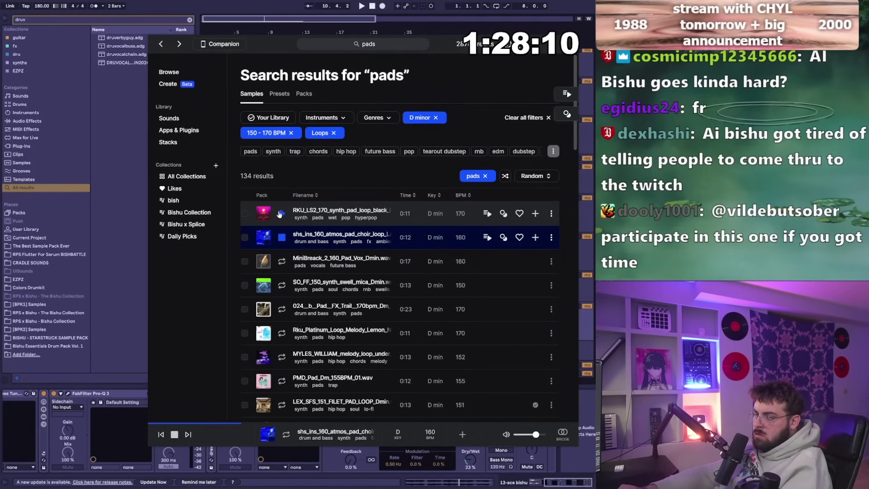
Add the Splice loop shs_ins_160_atmos_pad_choir_loop_Lakeside_Dm.wav to the library and place it at bar 1 of the sounds group's audio track.
click(541, 239)
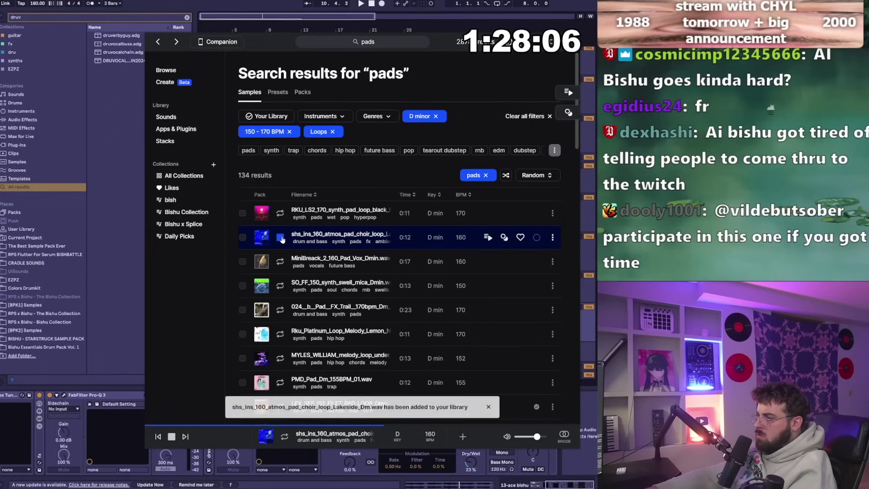
drag(281, 240, 271, 288)
drag(222, 275, 217, 212)
key(space)
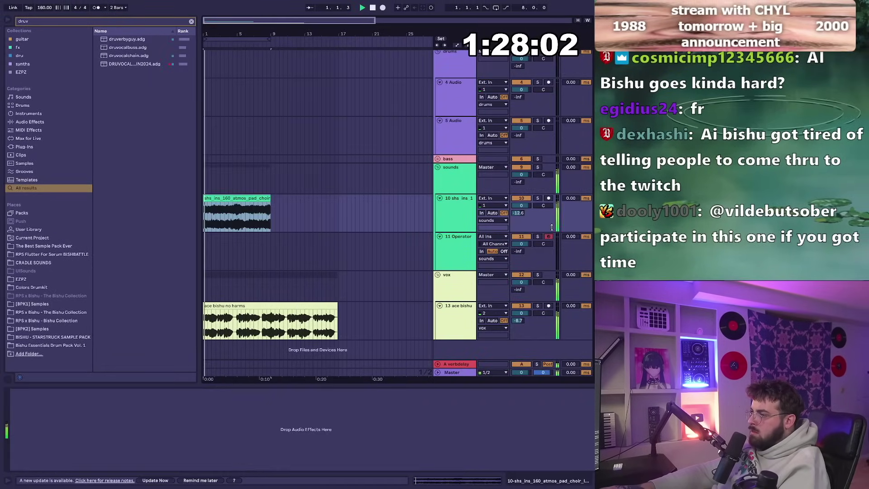
Duplicate the choir pad loop to end at bar 17 and set the pad track to 1.2 dB and the vocal track to -0.4 dB.
click(475, 212)
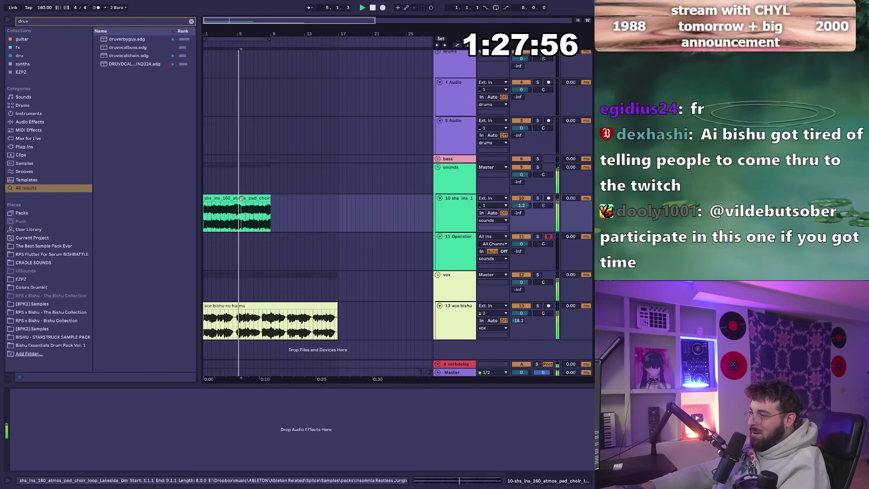
key(ctrl+d)
drag(525, 313, 525, 315)
Load the Phone preset in the vocal track's Pro-Q 3 and widen its band, moving the high cut to about 4762 Hz.
double_click(268, 305)
key(shift+Tab)
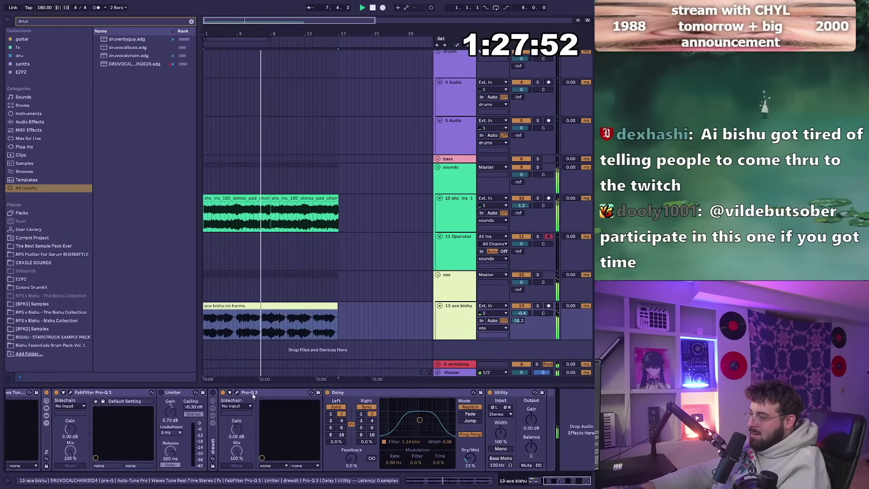
click(237, 392)
click(366, 60)
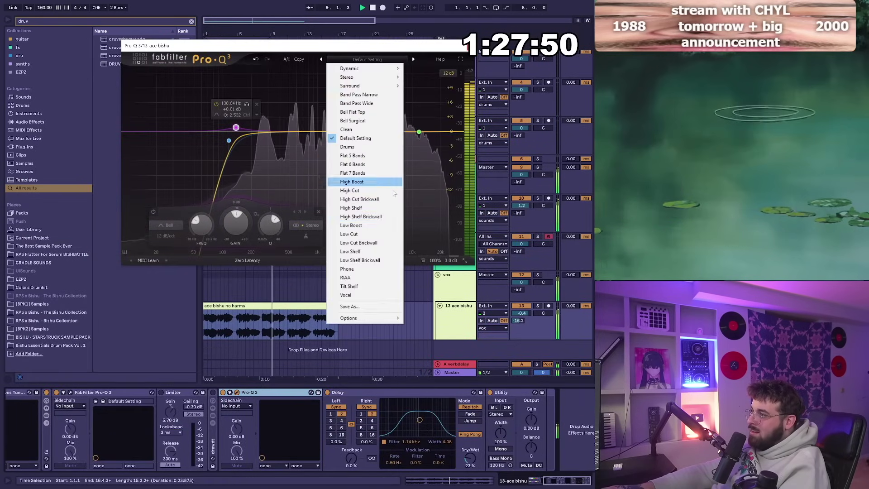
click(353, 272)
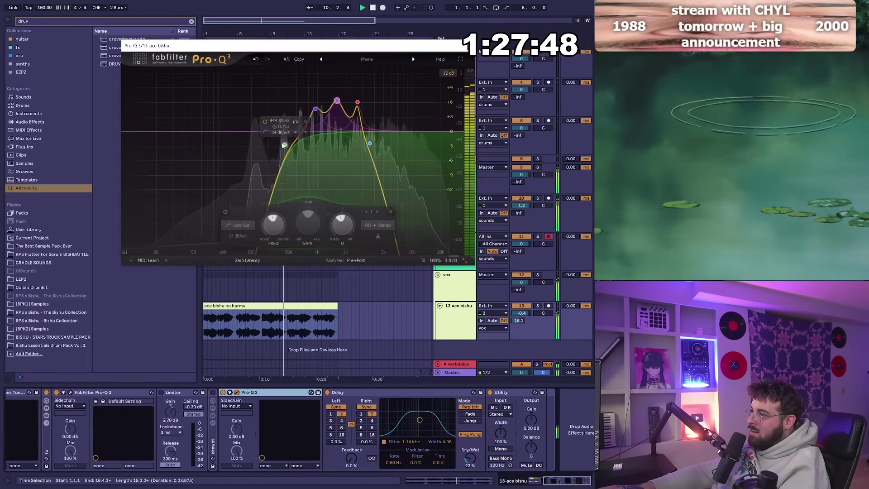
drag(370, 143, 382, 149)
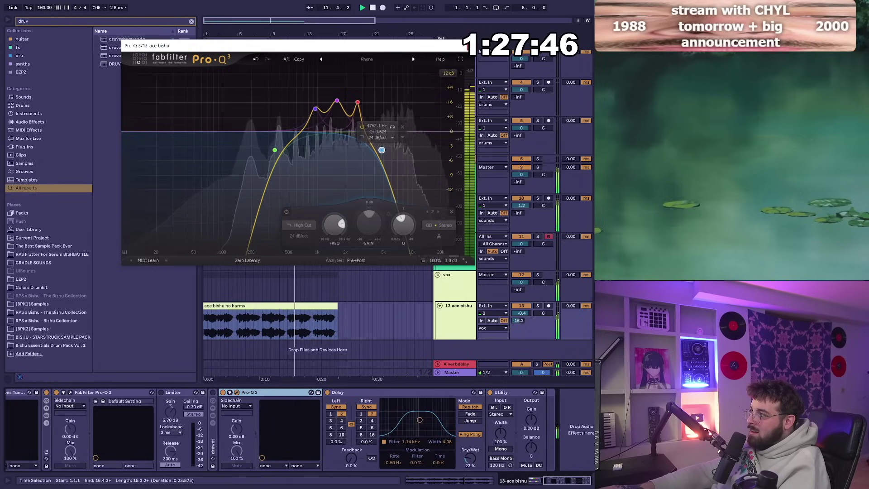
key(Escape)
Play back the vocal together with the choir pad from near the start of the arrangement.
drag(255, 321, 286, 320)
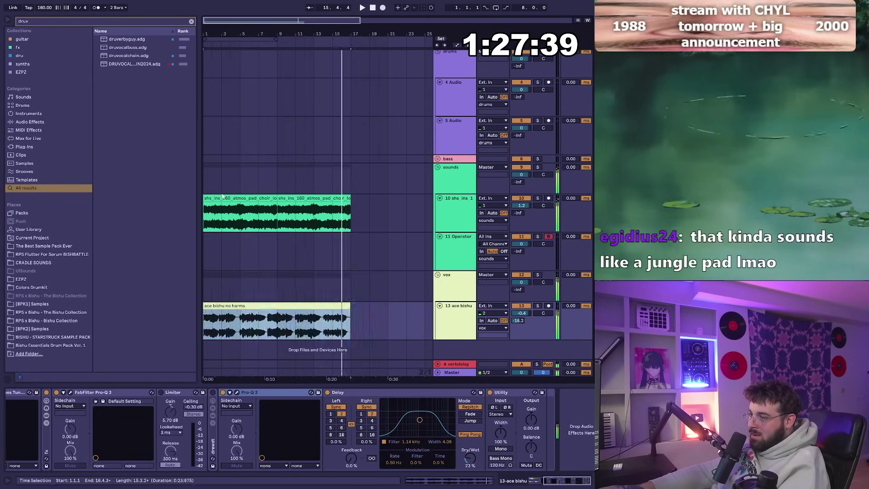
click(223, 208)
key(space)
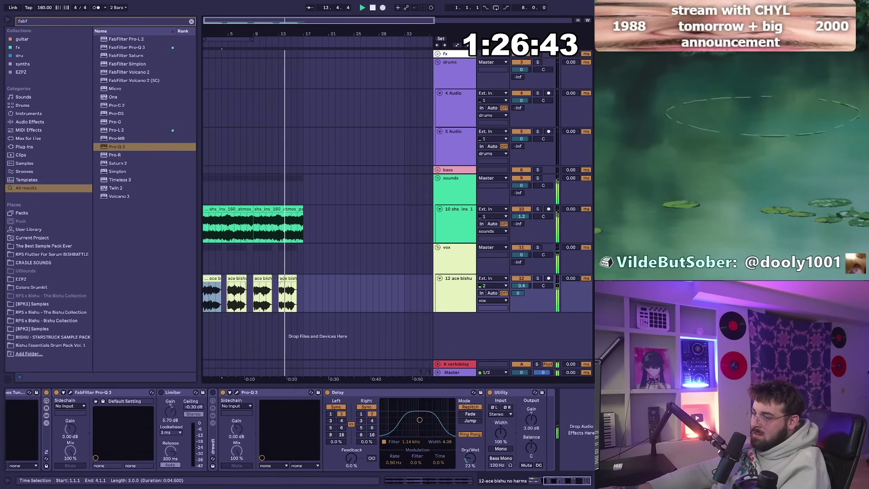
Extend the start of the last vocal clip slightly and bring the beginning of the vocal device chain into view during playback.
click(280, 282)
click(214, 279)
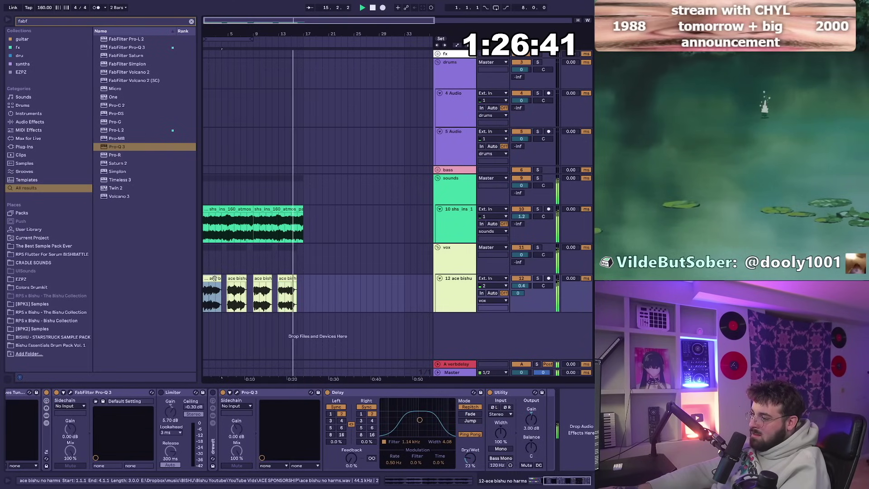
click(316, 430)
scroll(315, 430, left, 5)
key(space)
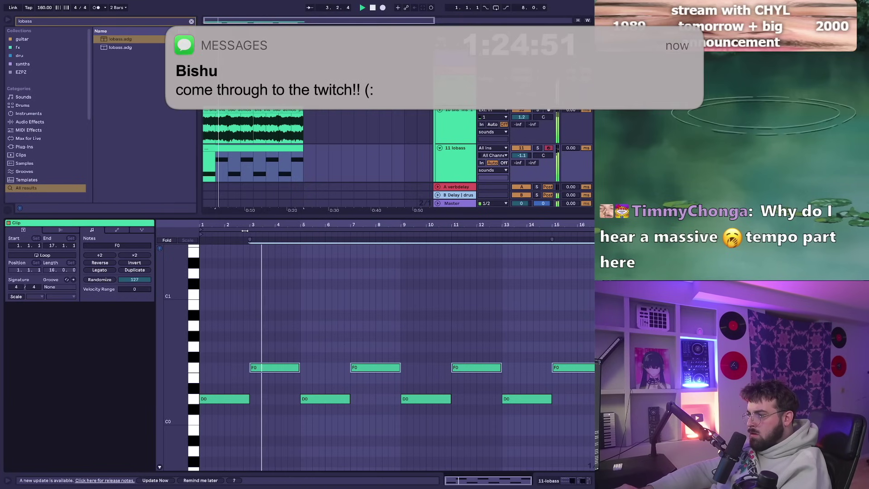
Transpose the selected F0 notes in the lobass clip up five semitones to A#0.
key(Up)
key(Up)
key(Up)
key(Up)
key(Up)
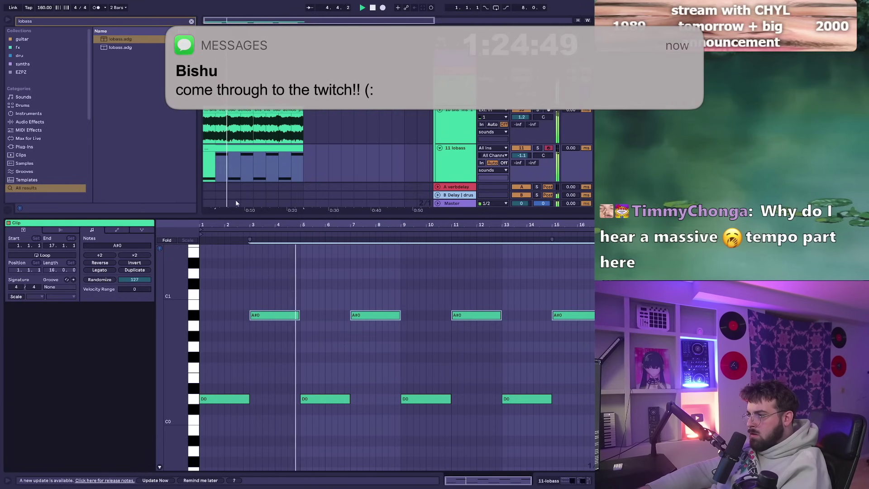
Set the upward pitch bend range of the lobass track's Serum to 12 and edit the downward range.
double_click(454, 148)
click(128, 392)
double_click(142, 377)
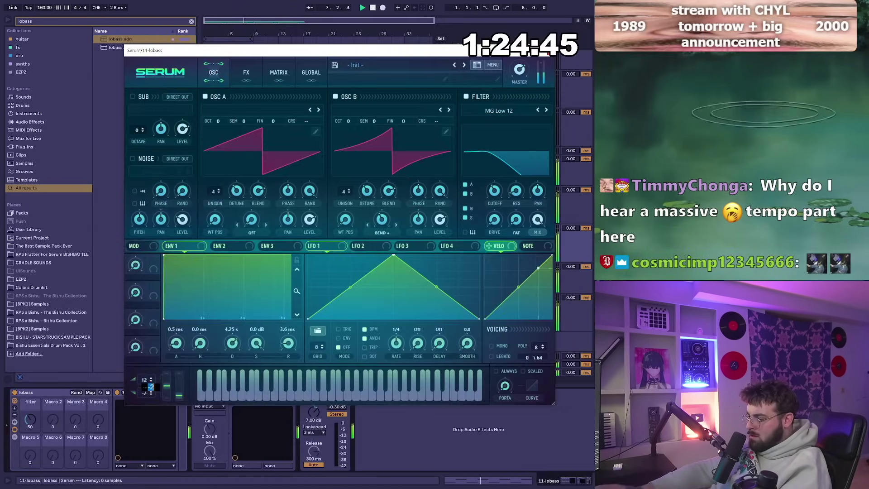
click(548, 50)
key(shift+Tab)
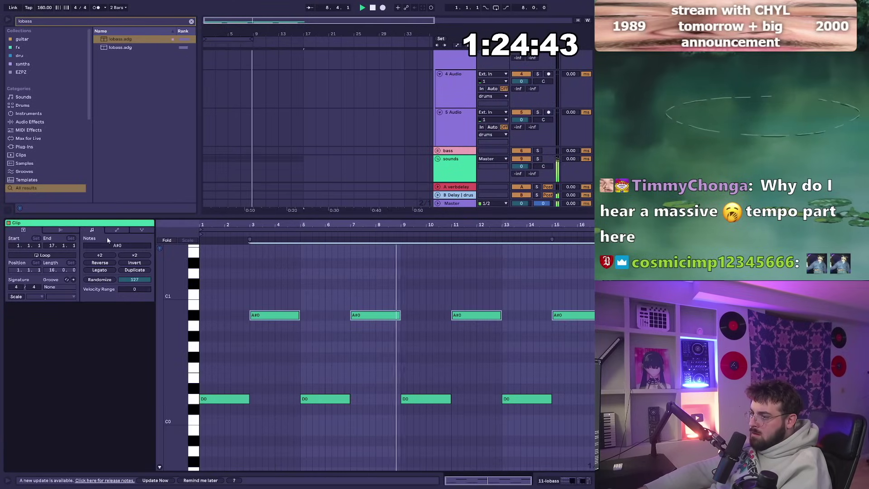
Show the lobass clip's envelope for the MIDI Ctrl pitch bend parameter.
click(117, 230)
click(100, 245)
click(99, 253)
click(236, 332)
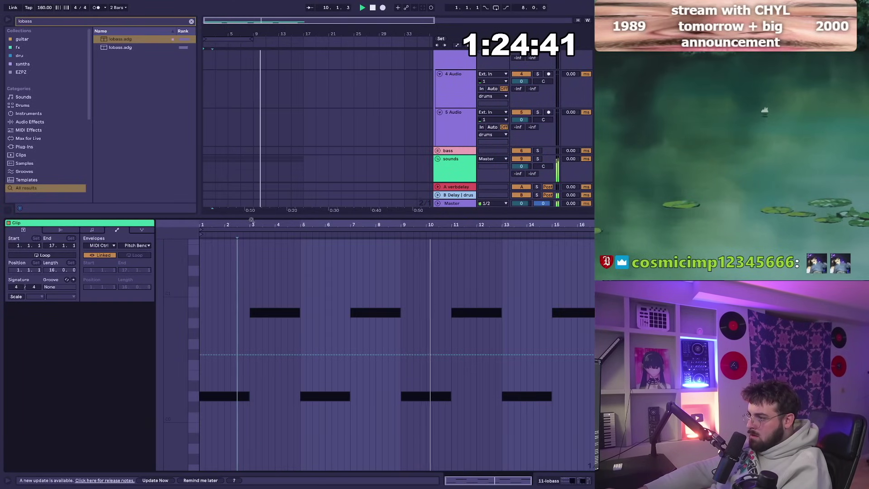
Draw pitch bend dips at the start and end of the first A#0 note, falling to about -2048 at bar 5.
scroll(260, 329, up, 4)
click(259, 354)
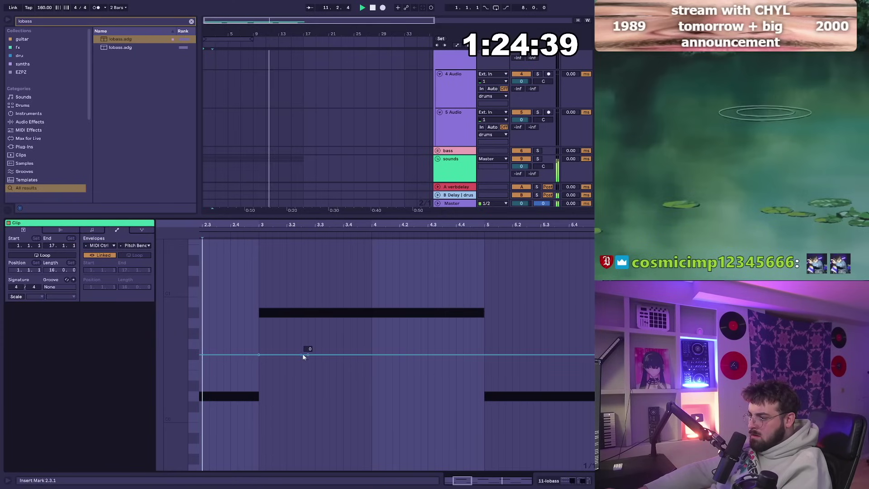
click(434, 354)
drag(484, 354, 487, 384)
Play back the bass line and raise the pitch bend point at bar 5 slightly.
key(space)
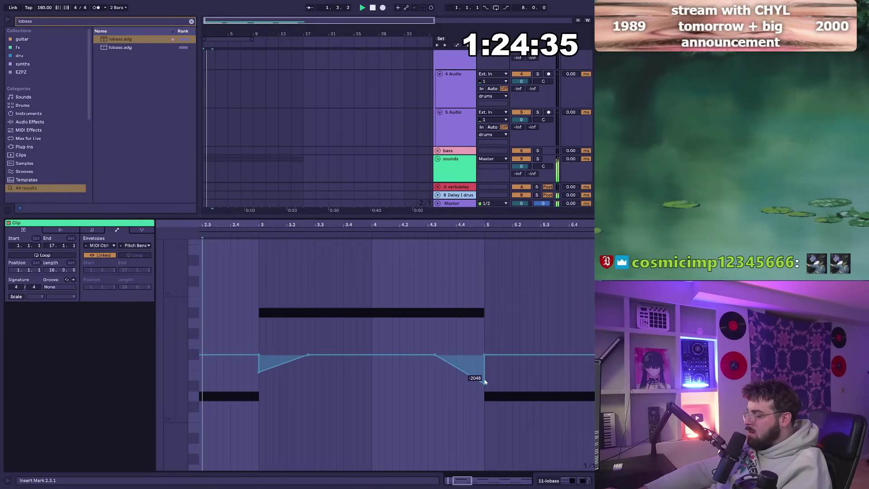
drag(432, 225, 432, 199)
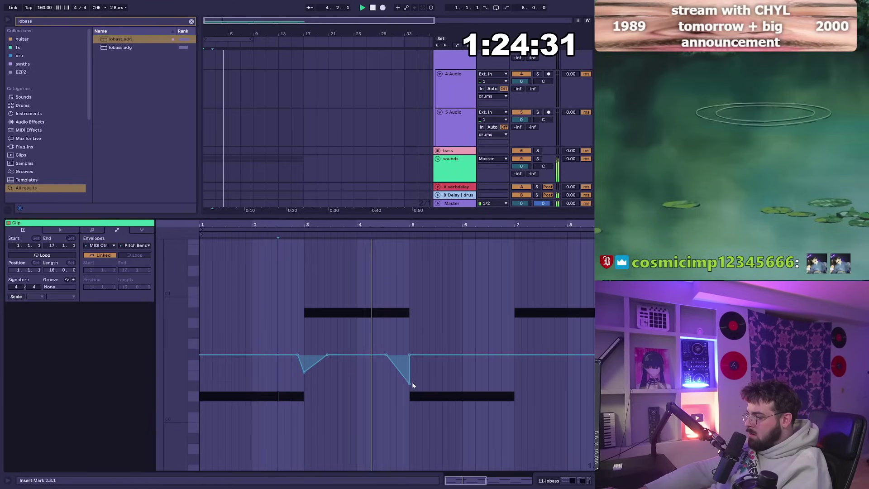
mouse_move(409, 387)
drag(408, 379, 408, 373)
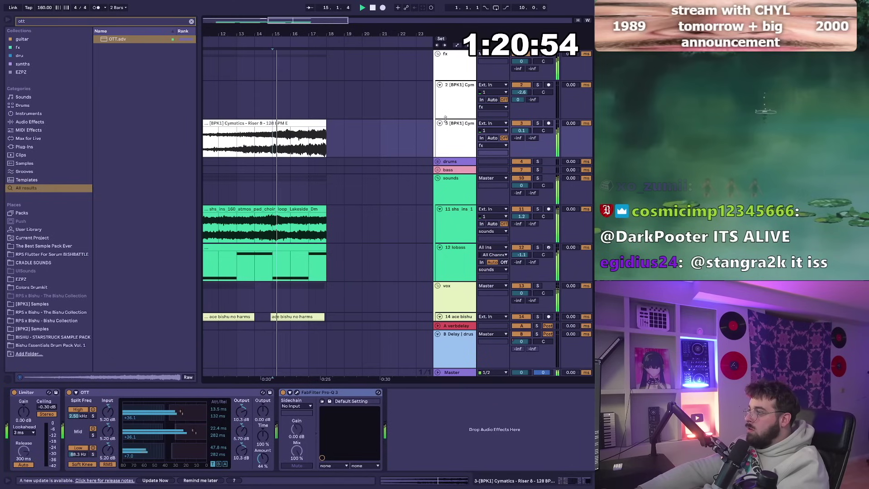
Fold the fx tracks, unfold the Cymatics Riser 8 track and lower its volume to about -1.5 dB.
alt+click(439, 123)
scroll(410, 122, down, 4)
click(440, 93)
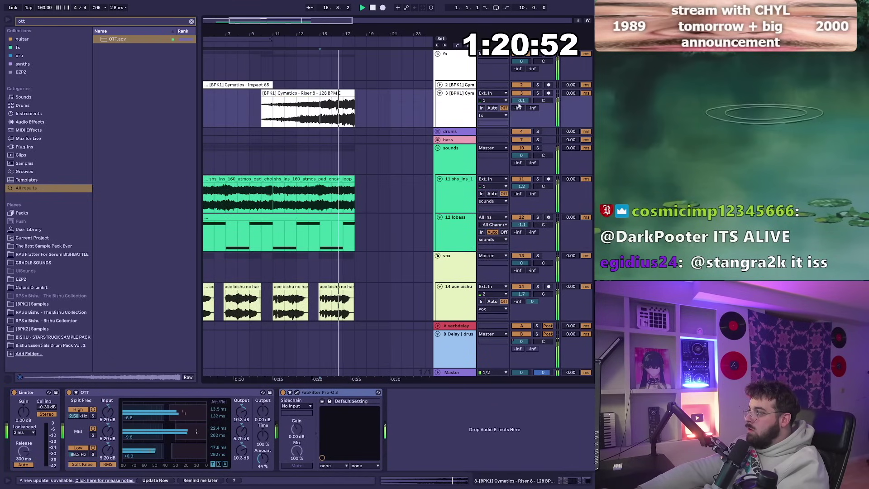
drag(520, 100, 521, 104)
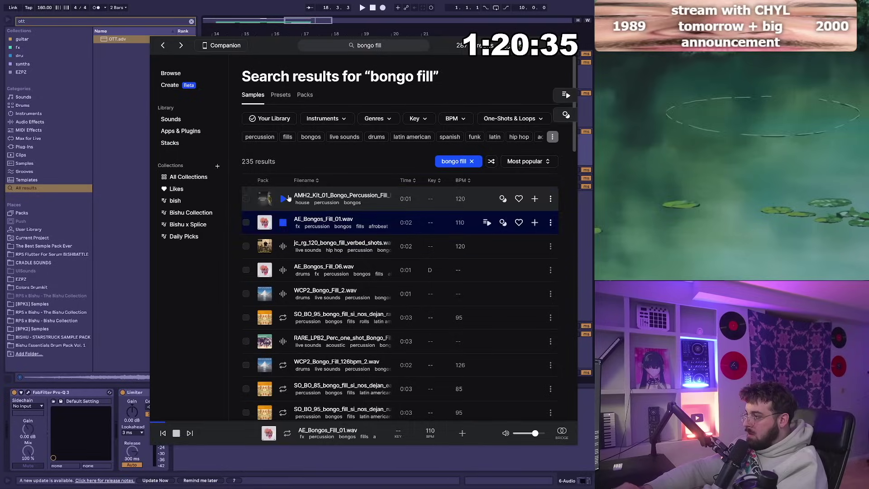
Switch to Splice, preview bongo fills and add the AMH2_Kit_01 bongo percussion fill and jc_rg_120_bongo_fill_verbed_shots to the library.
click(288, 198)
click(534, 199)
click(534, 246)
click(283, 317)
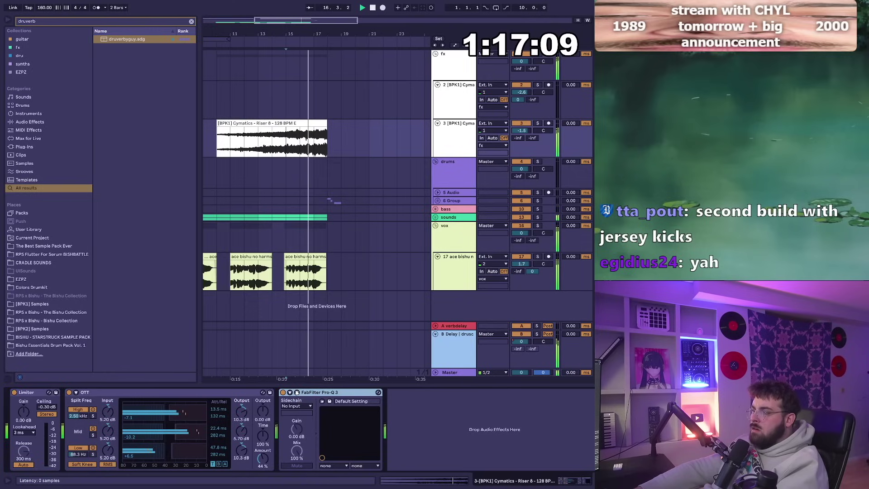
Check the low cut band in the riser track's FabFilter Pro-Q 3.
click(296, 391)
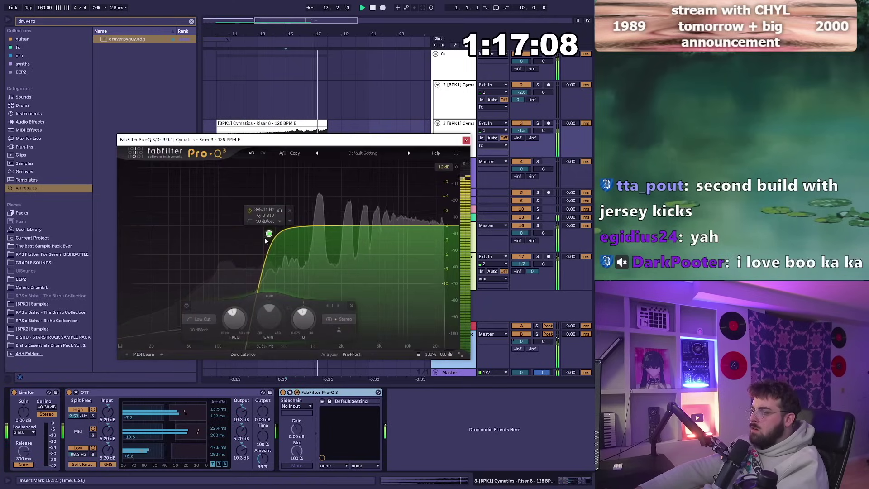
click(466, 141)
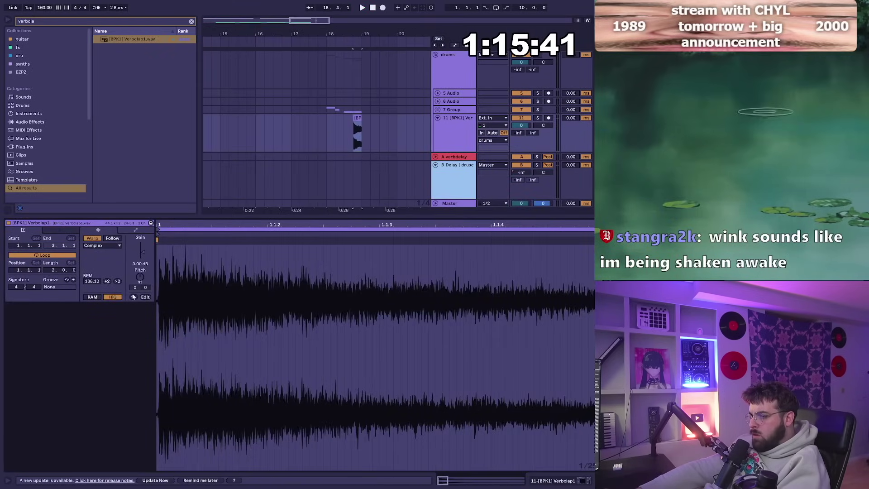
Browse the EZPZ sample folder and select the loops subfolder under drums.
key(space)
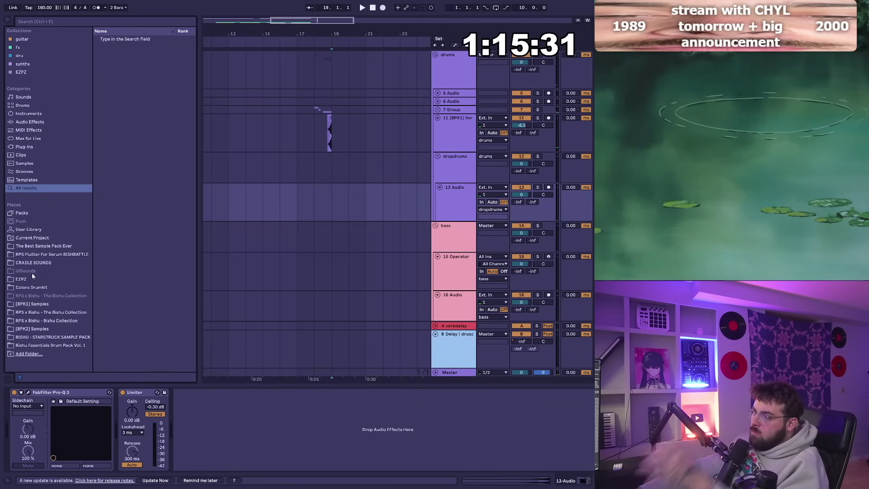
click(31, 272)
click(109, 80)
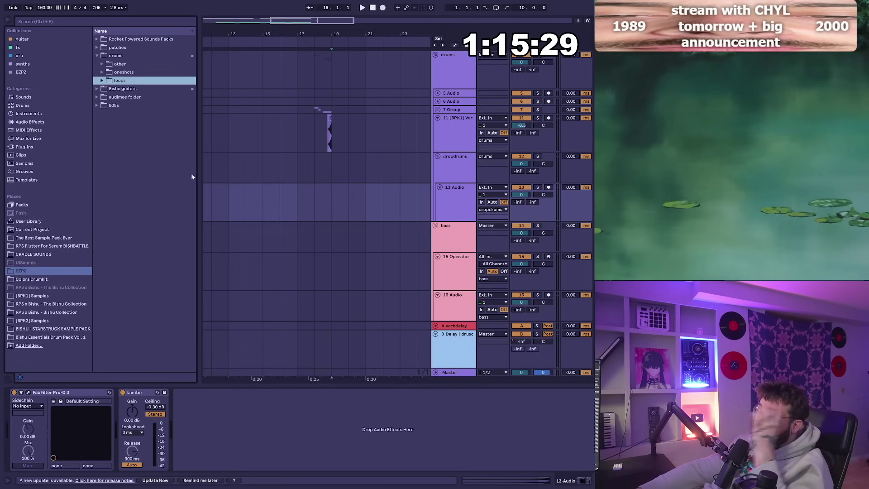
Switch to Splice, filter the uk sample results to drum one-shots and add UKB_Drums_FX_01 to the library.
click(154, 484)
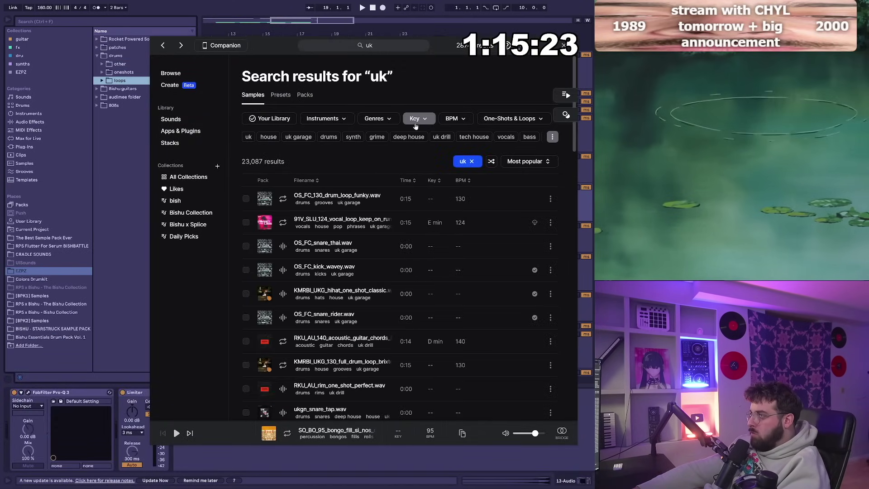
click(326, 118)
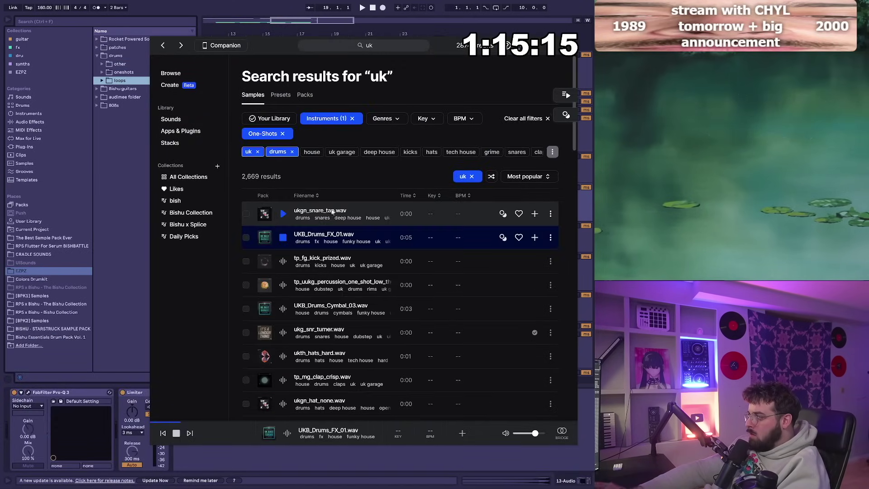
key(alt+Tab)
click(448, 197)
key(alt+Tab)
click(534, 237)
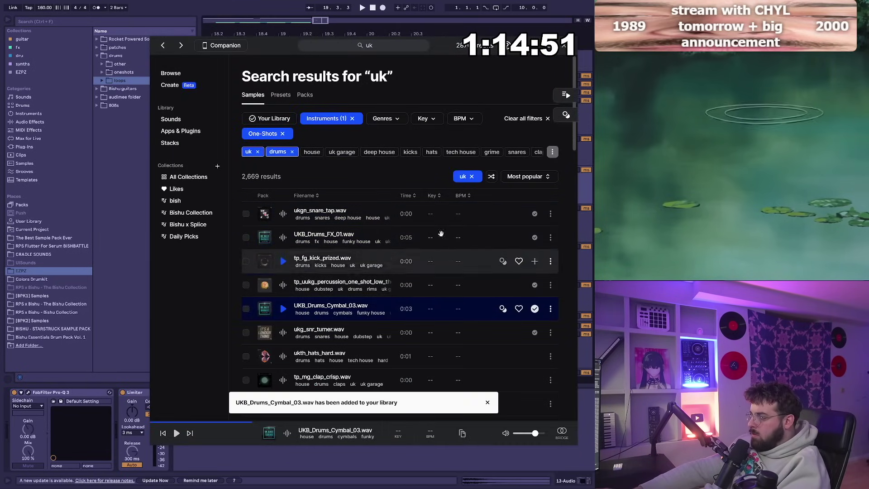
Place UKB_Drums_Cymbal_03 at bar 19 on the dropdrums audio track, lower that track to about -9.5 dB and play it back.
drag(316, 308, 281, 180)
drag(521, 176, 522, 188)
key(space)
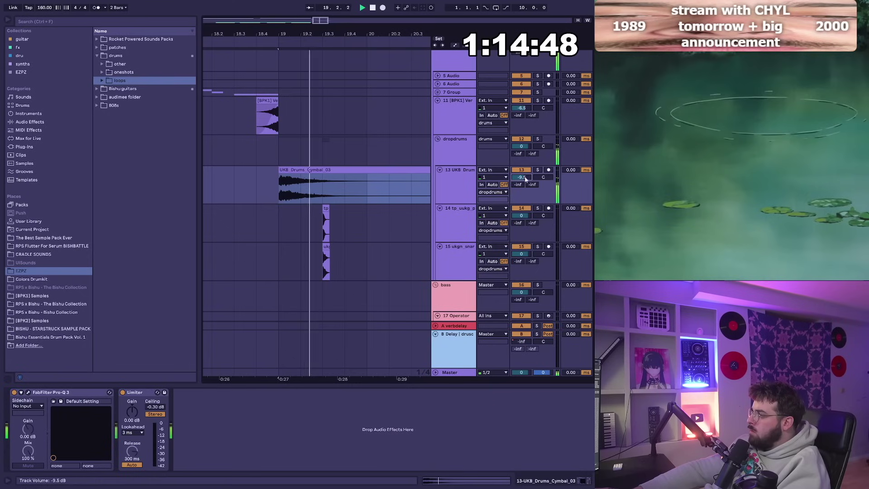
drag(212, 181, 234, 181)
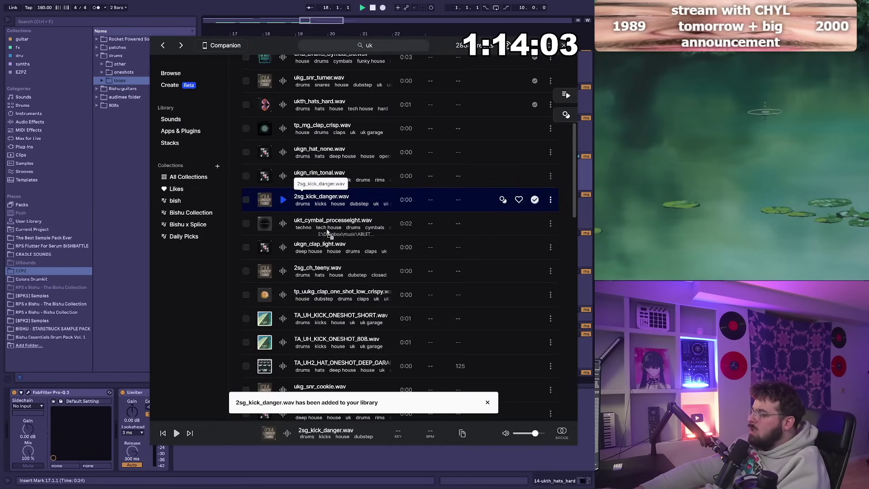
Add 2sg_kick_danger to the dropdrums group from bar 19 and repeat the kick pattern up to bar 25.
key(alt+Tab)
drag(328, 231, 298, 202)
drag(313, 33, 279, 38)
mouse_move(254, 211)
mouse_down()
mouse_move(316, 212)
mouse_move(253, 207)
mouse_up()
key(ctrl+d)
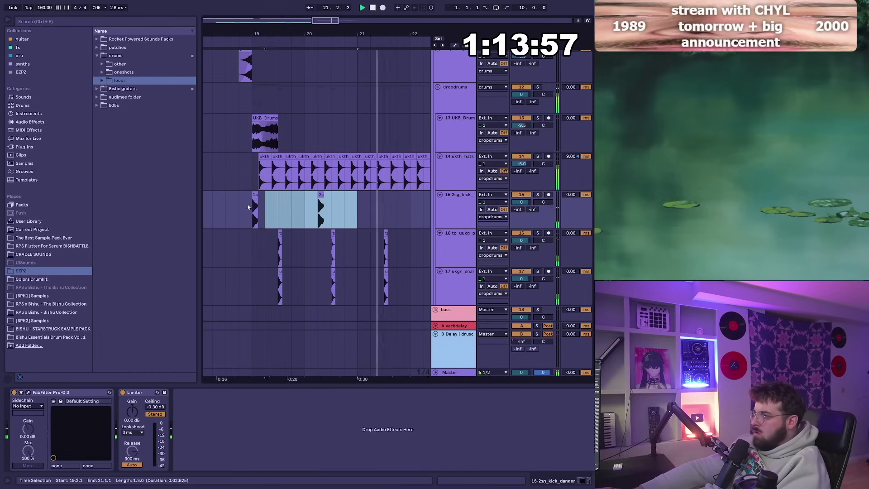
key(ctrl+d)
key(ctrl+d)
drag(337, 35, 382, 14)
key(ctrl+d)
key(ctrl+z)
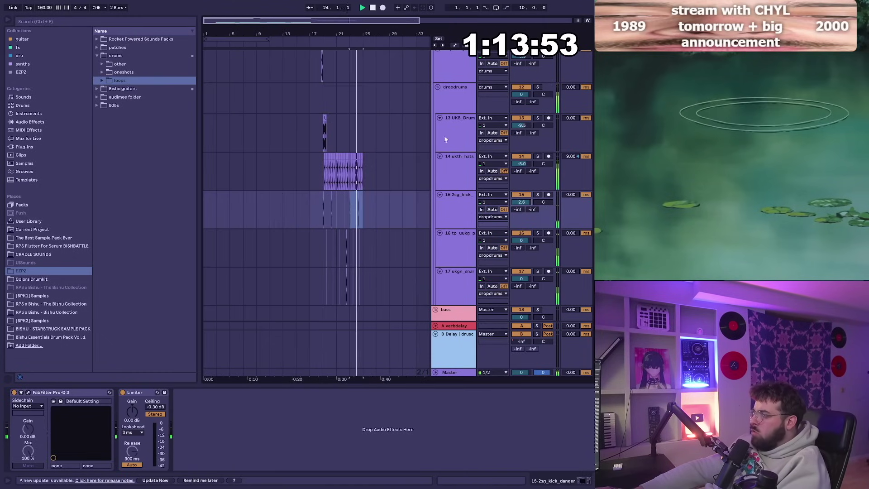
Move the cymbal and hat tracks out of the dropdrums group, fold the drum tracks and unfold only dropdrums.
click(445, 103)
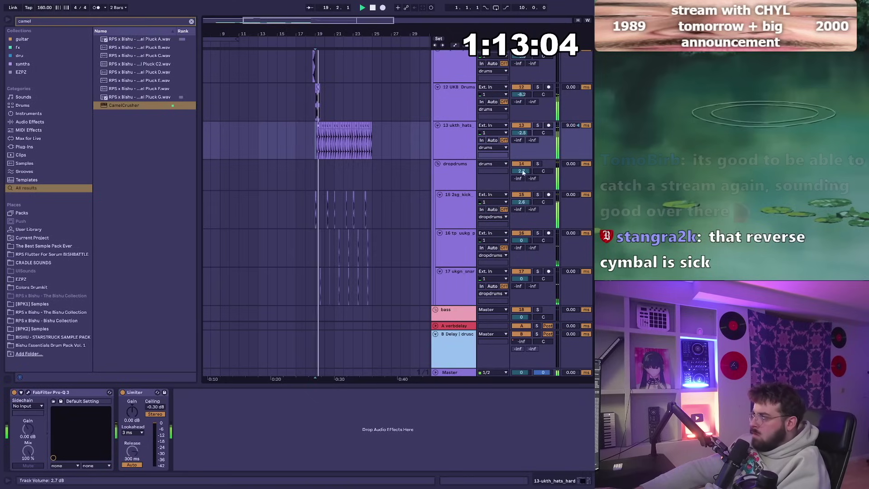
scroll(339, 81, down, 2)
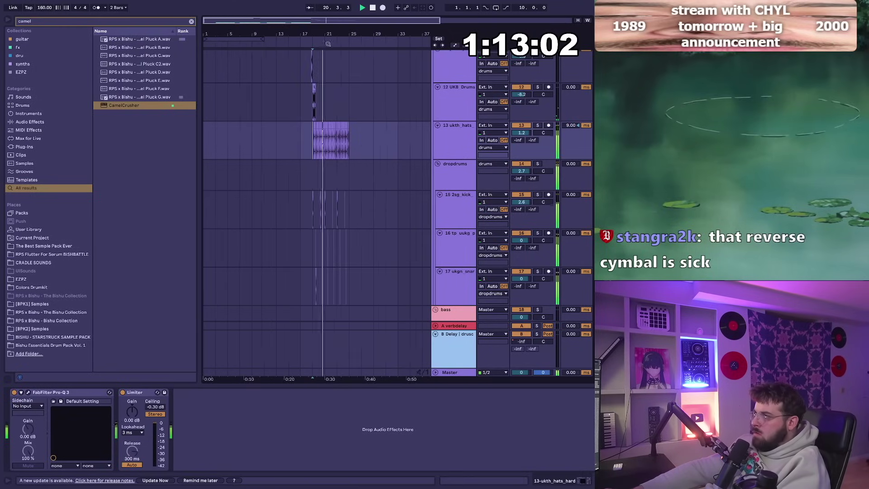
alt+click(439, 126)
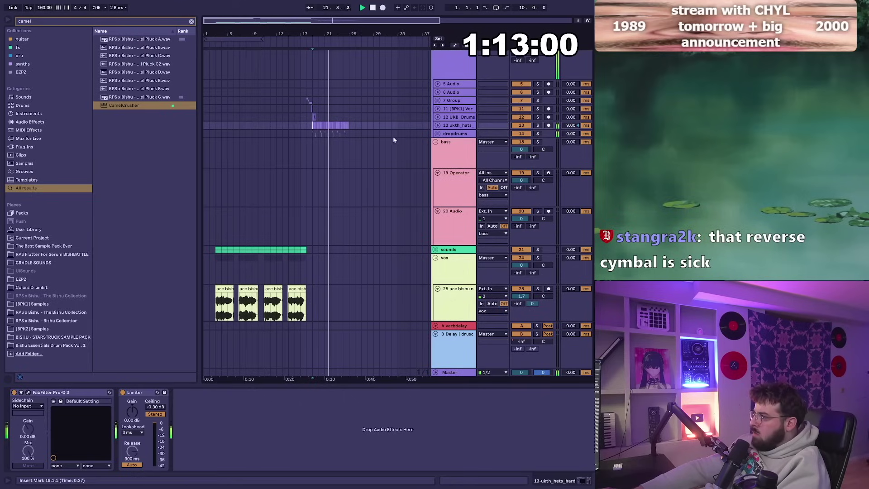
click(437, 133)
click(313, 179)
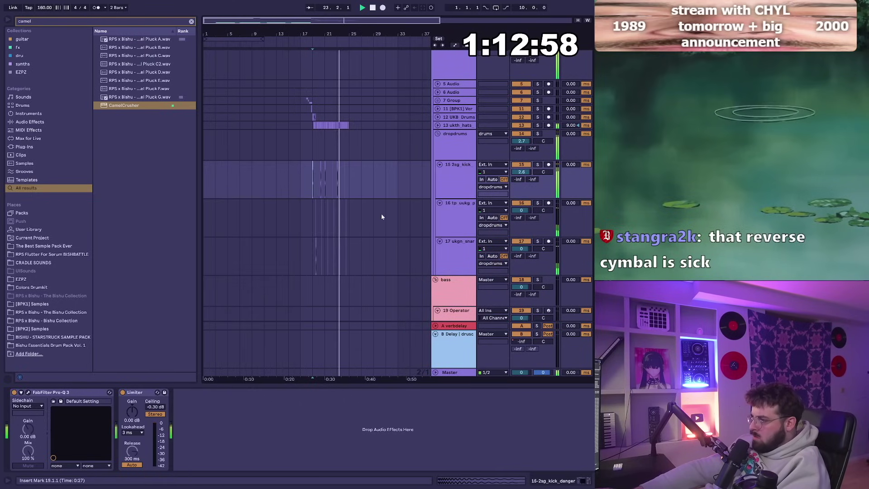
scroll(264, 249, down, 3)
click(246, 218)
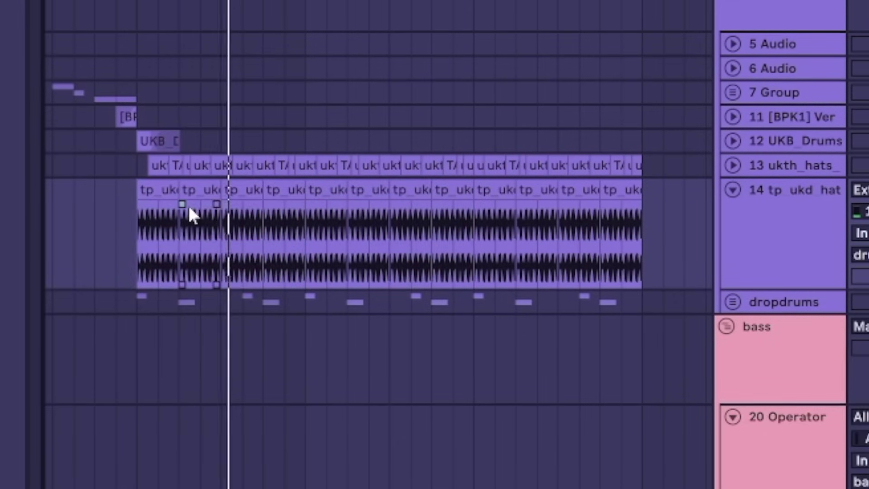
Add the tp_uukg_135 top loop, duplicate the hat track and repeat the loop across the whole copy.
key(ctrl+v)
click(795, 190)
key(ctrl+d)
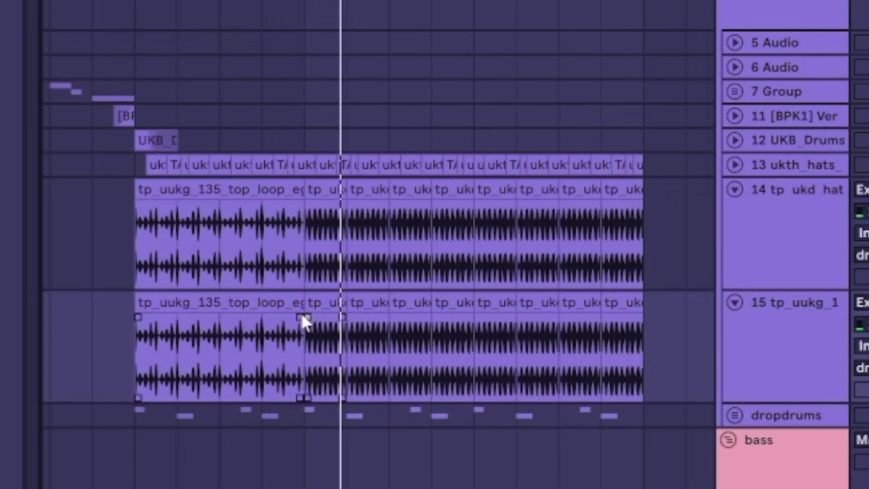
click(295, 348)
key(ctrl+d)
key(ctrl+d)
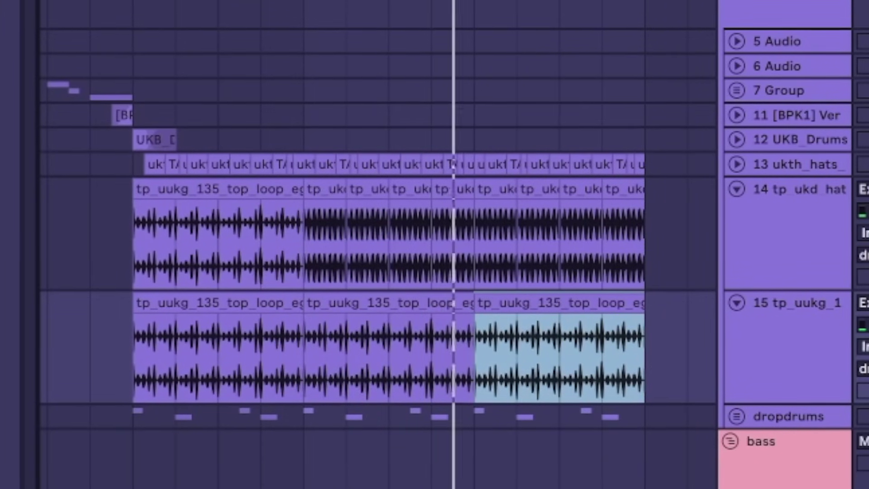
Replace the top loop at the start of the tp_ukd_hat track with the hat clips.
shift+click(504, 194)
click(180, 188)
key(ctrl+z)
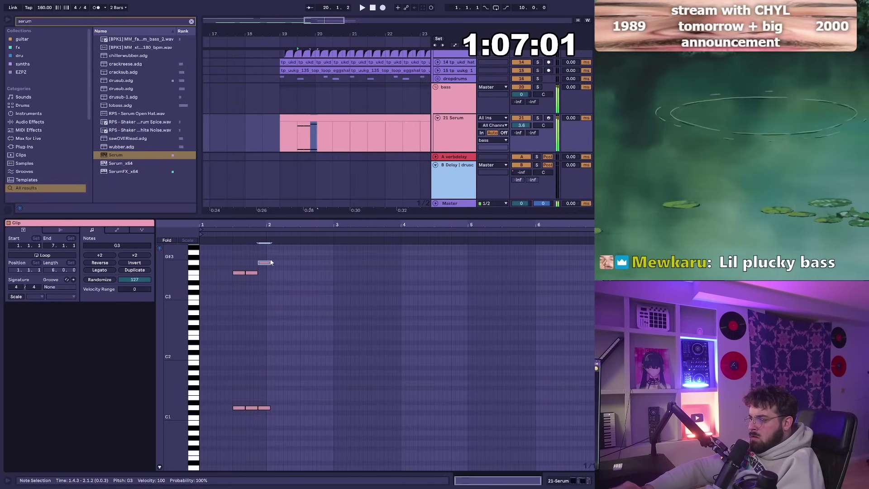
Select the third low bass note near C1, play the Serum part and close the Serum plug-in window.
click(264, 408)
key(space)
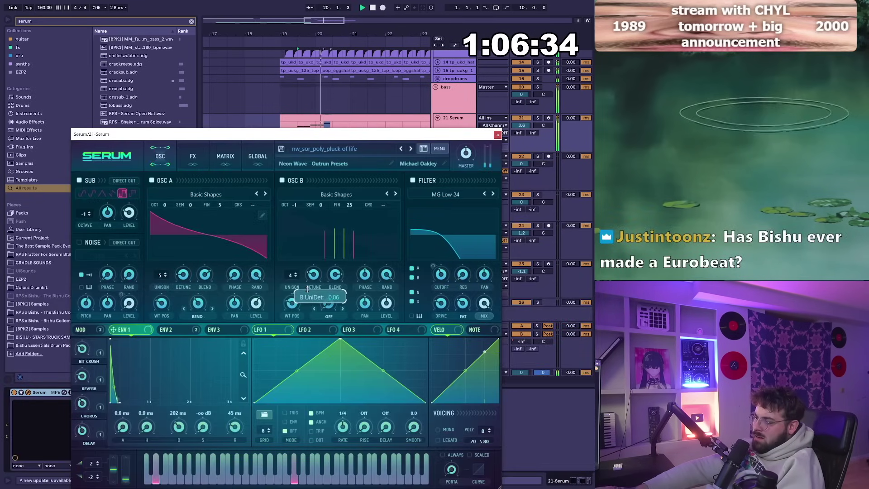
click(497, 134)
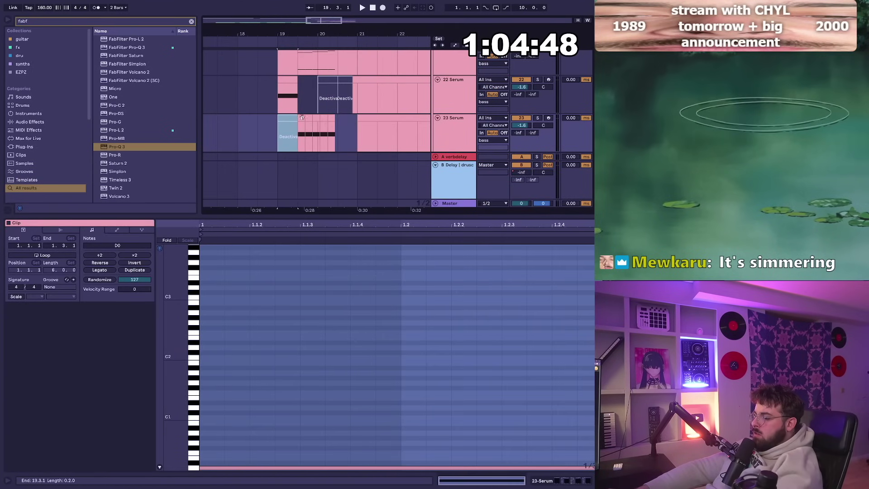
Select the bass section near bar 21 on the 22 Serum track and play it back.
click(302, 118)
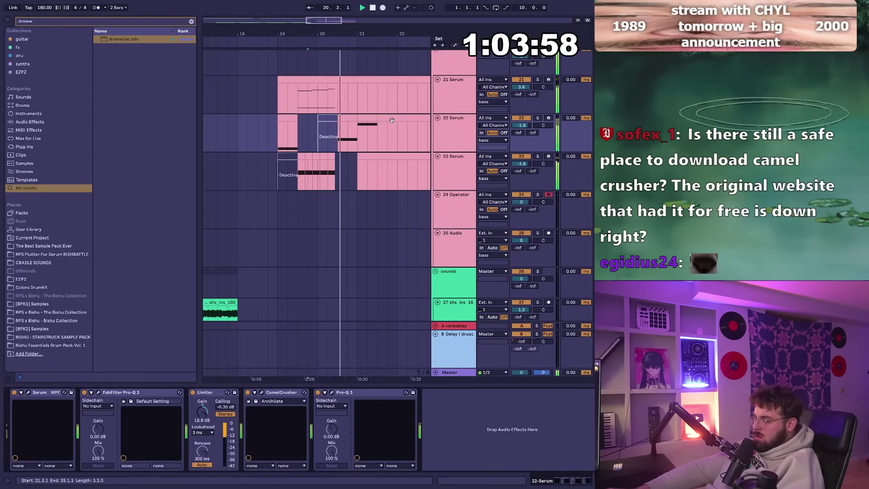
drag(375, 127, 358, 128)
scroll(286, 100, down, 2)
key(space)
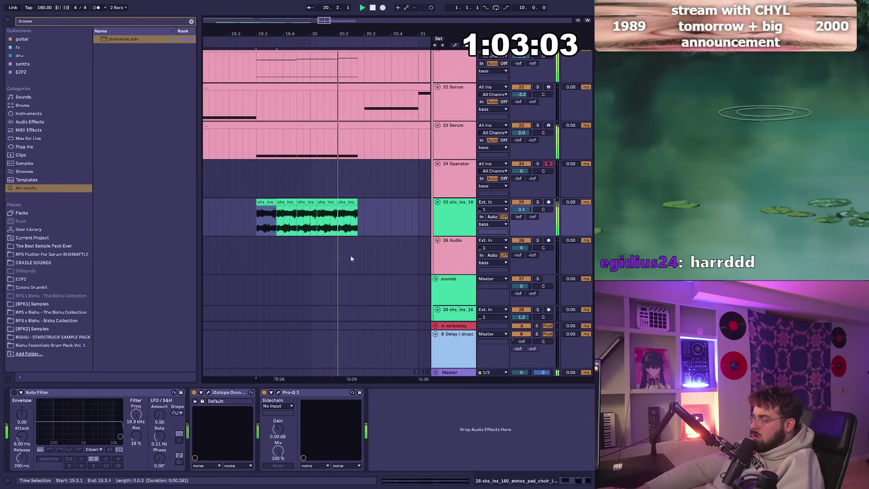
Try moving the high cut upward in the choir pad track's Pro-Q 3, undo the changes and close the EQ.
click(278, 392)
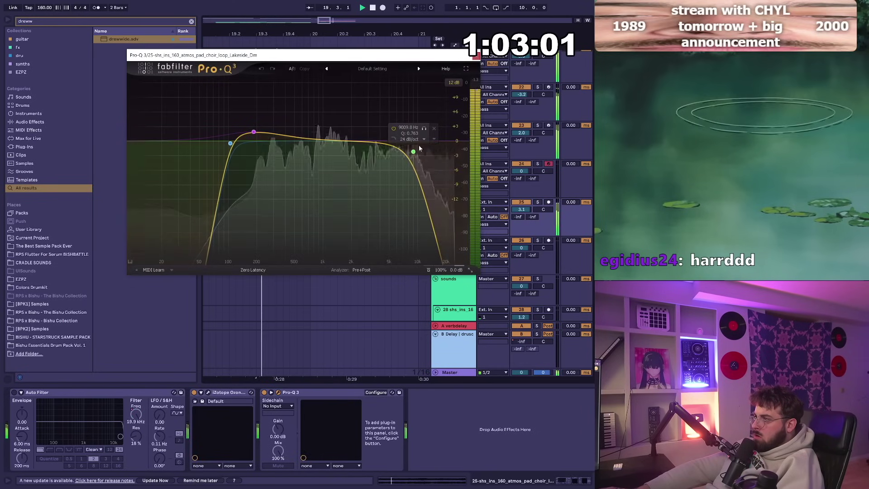
drag(414, 152, 462, 141)
mouse_move(402, 142)
mouse_down()
mouse_move(433, 117)
mouse_move(418, 140)
mouse_up()
key(ctrl+z)
key(ctrl+z)
key(Escape)
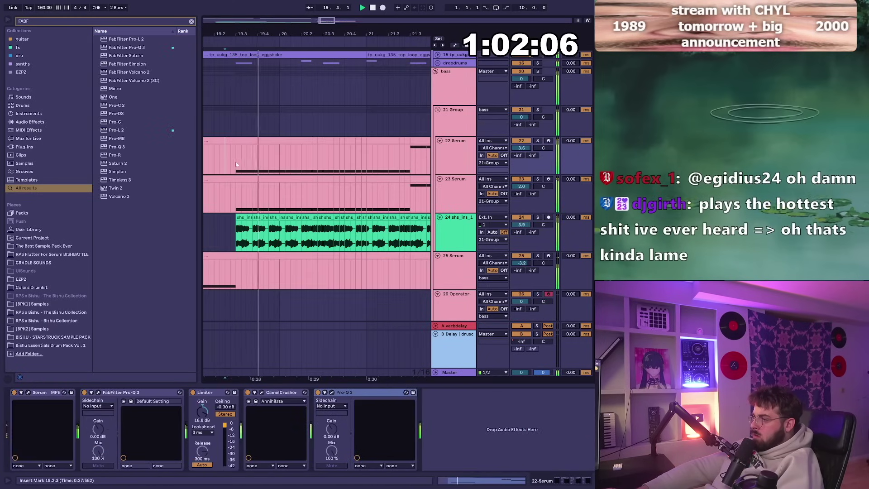
Undo the latest clip edits in the bass group around bars 19 to 22.
drag(380, 33, 345, 10)
key(ctrl+z)
key(ctrl+z)
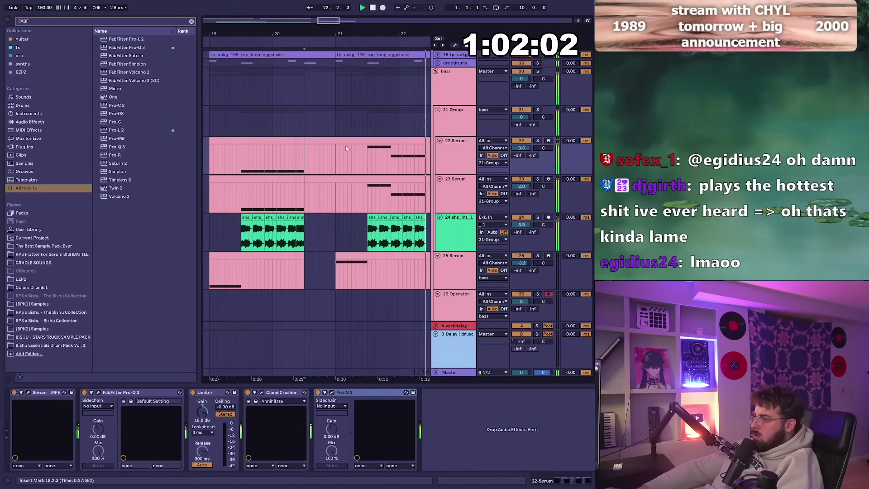
key(ctrl+z)
key(ctrl+z)
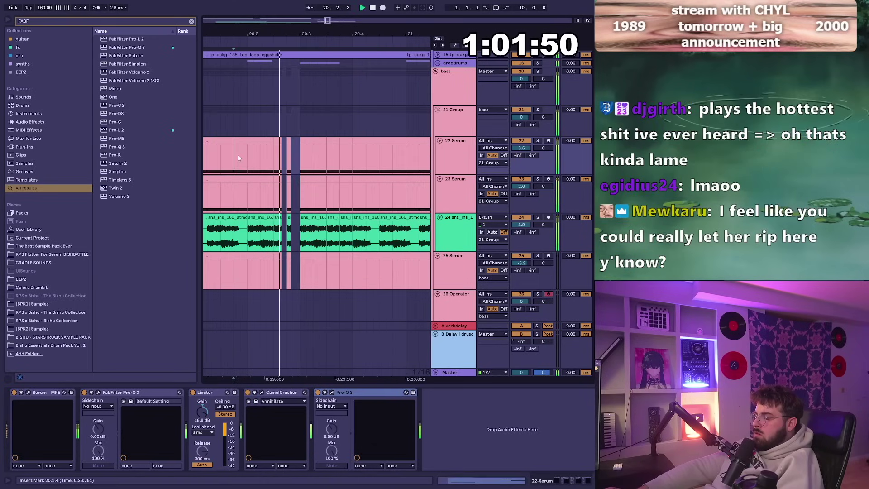
Play back the bass section from bar 19 and examine the gaps cut into its clips.
drag(325, 35, 299, 9)
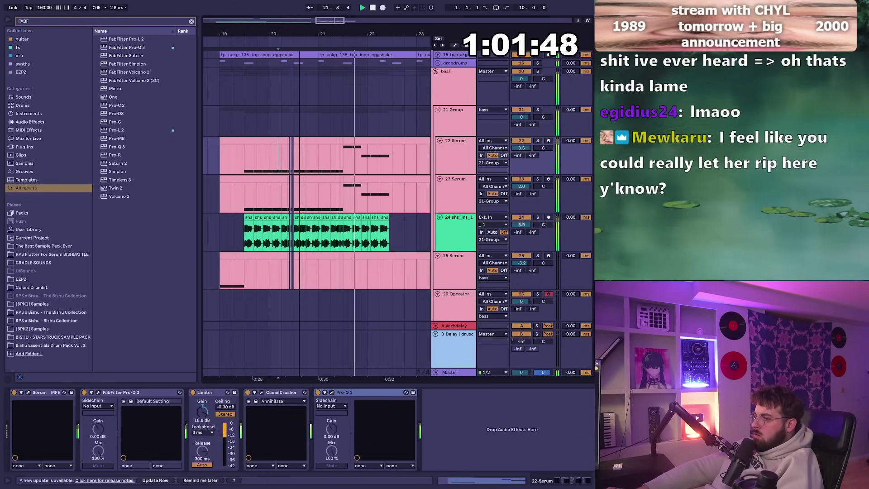
drag(332, 36, 353, 163)
key(space)
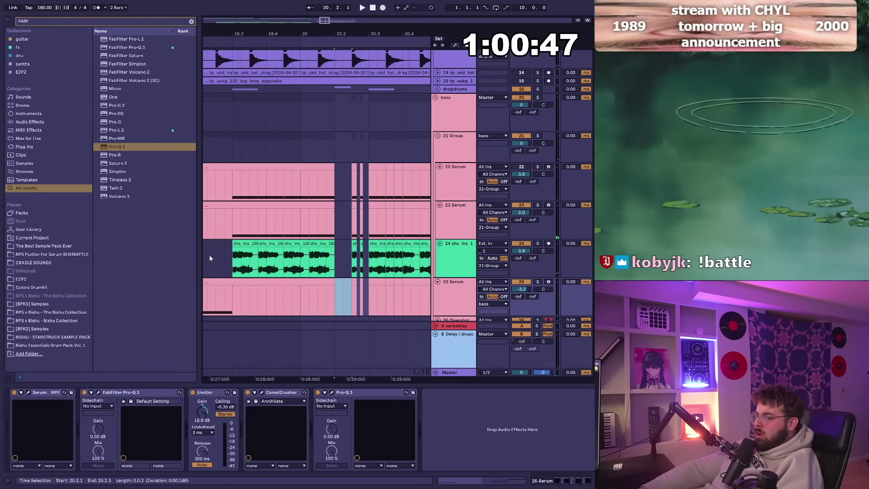
drag(328, 36, 316, 5)
drag(362, 36, 417, 69)
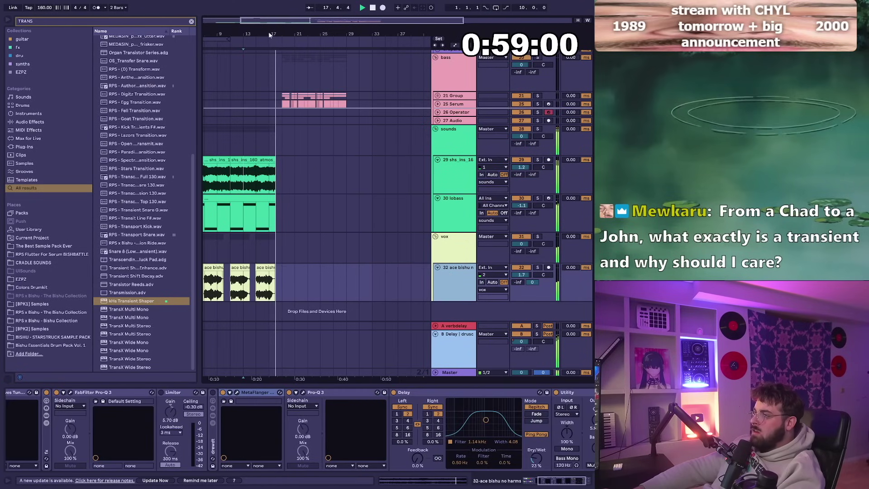
Unfold the bass group's tracks and boost about 33 Hz by about 3.6 dB in the 25 Serum track's Pro-Q 3.
drag(265, 36, 299, 38)
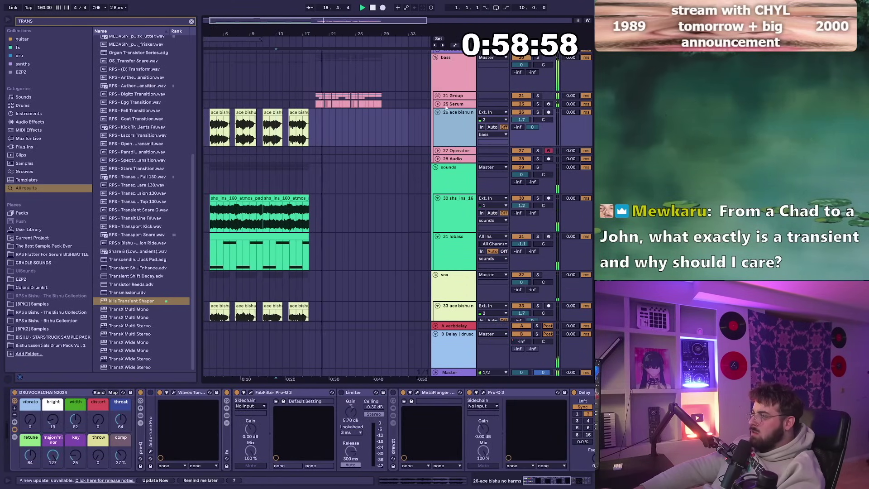
click(452, 104)
key(alt+u)
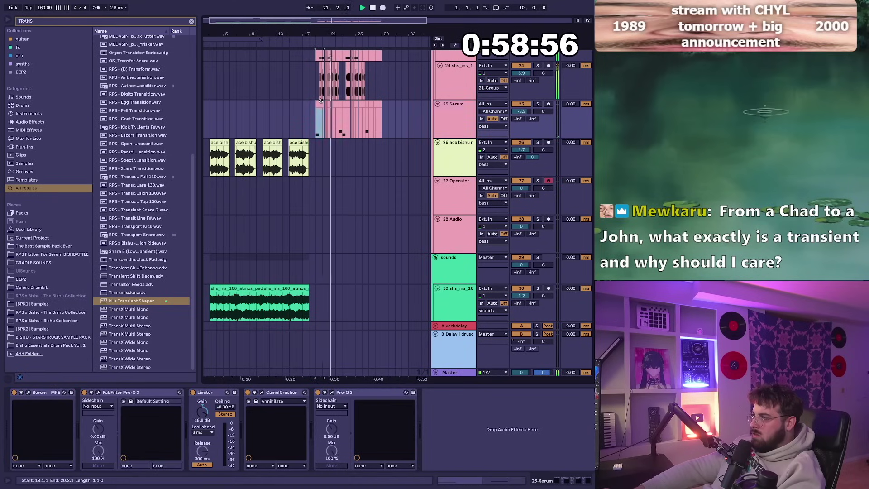
click(332, 392)
drag(252, 229, 126, 206)
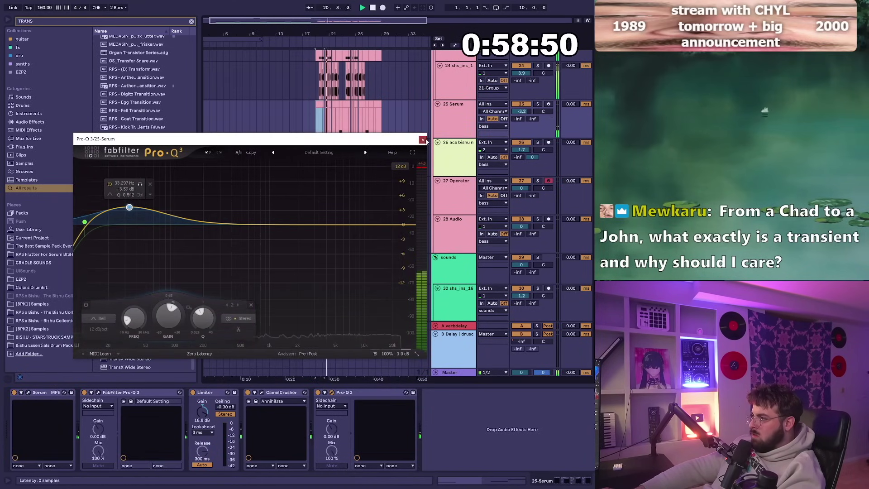
click(422, 139)
Duplicate the 25 Serum clips from bars 19 to 23 into the following four bars.
drag(327, 25, 301, 36)
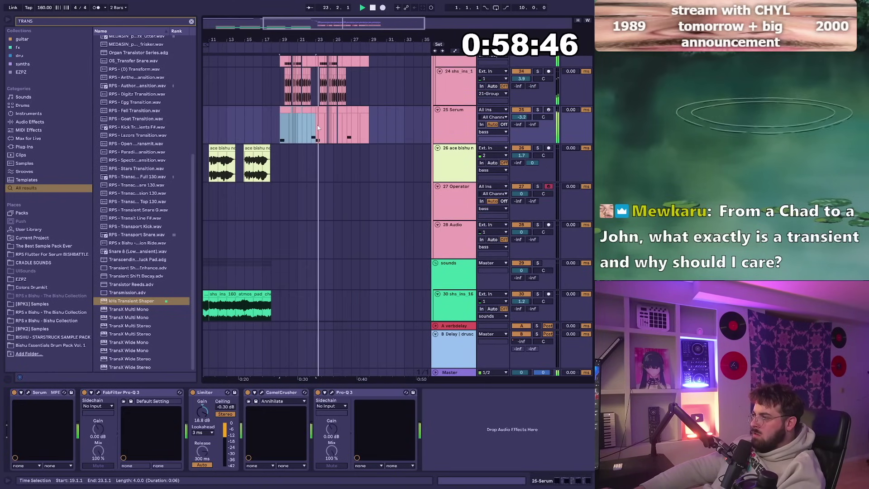
key(ctrl+d)
scroll(361, 160, up, 1)
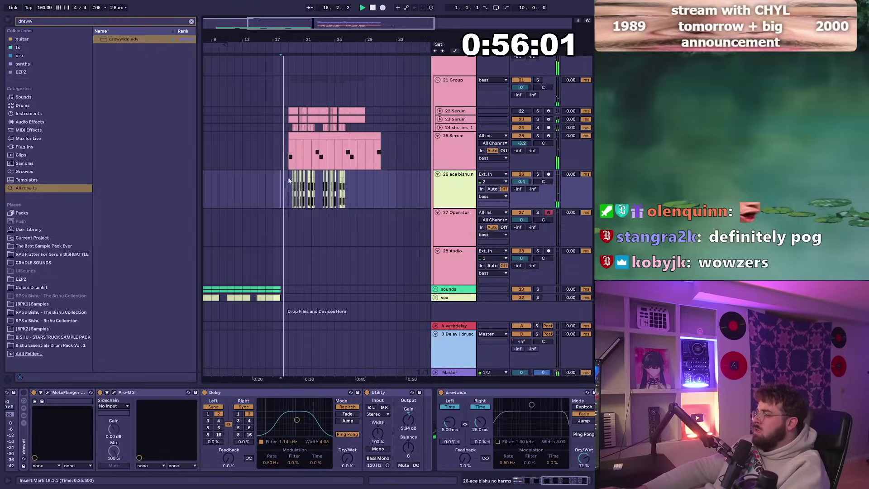
Adjust the low cut and raise the high cut frequency in the Pro-Q 3 of the vocal track in the bass group.
click(113, 392)
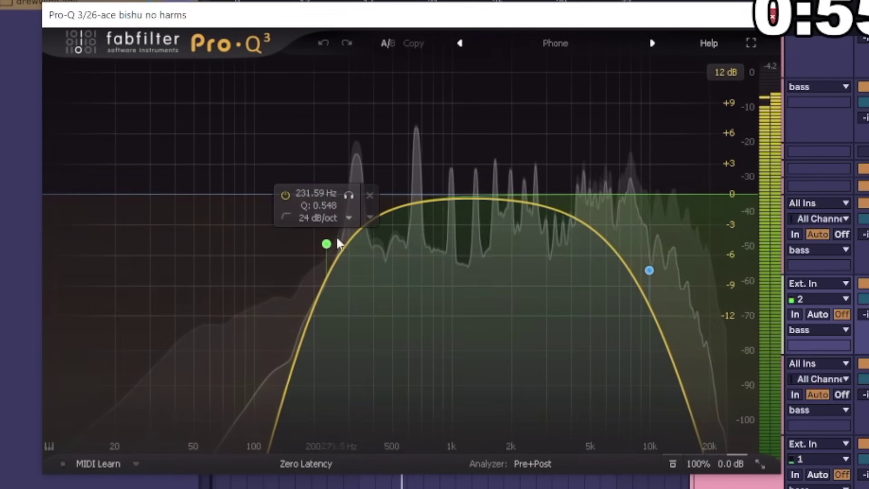
drag(257, 155, 281, 151)
drag(650, 271, 745, 191)
drag(635, 193, 671, 136)
scroll(663, 132, down, 3)
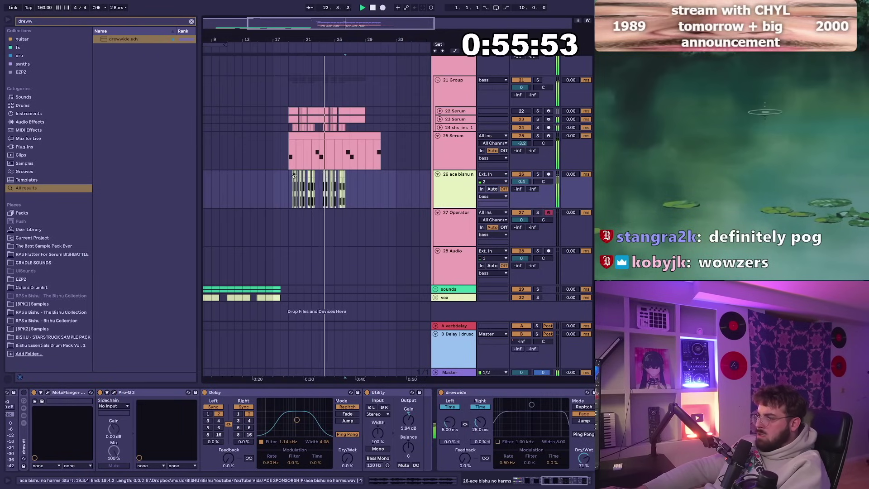
Select all the vocal chop clips on the bass group's vocal track and check their clip view.
shift+click(294, 176)
key(shift+Tab)
key(shift+Tab)
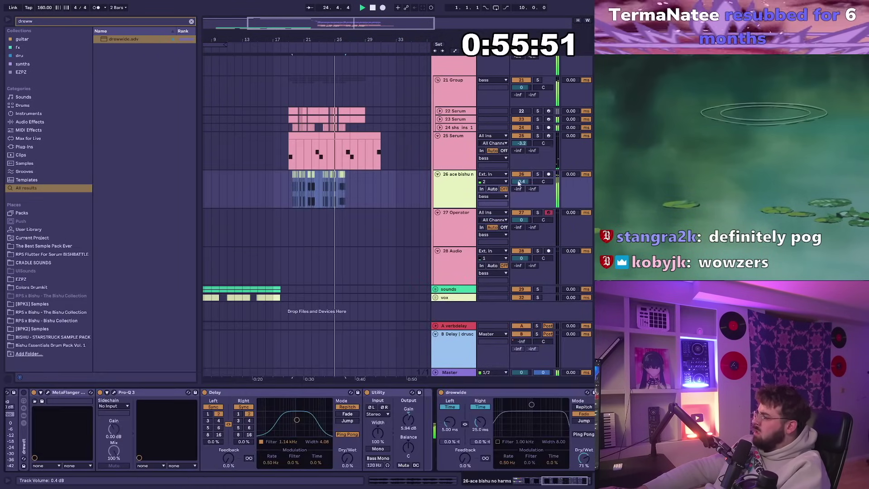
key(shift+Tab)
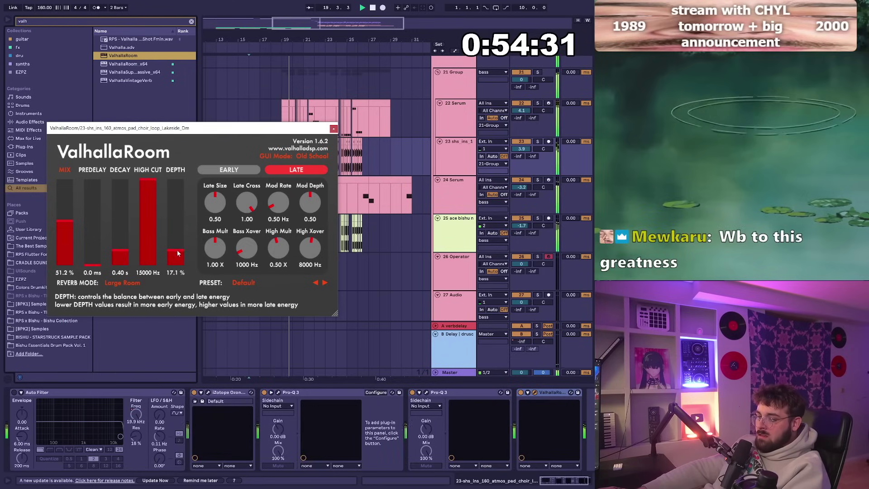
Set the vocal chop's ValhallaRoom to Dark Room mode with 21.7% mix, 0.21 s decay and 8.8% depth, and close it.
click(122, 283)
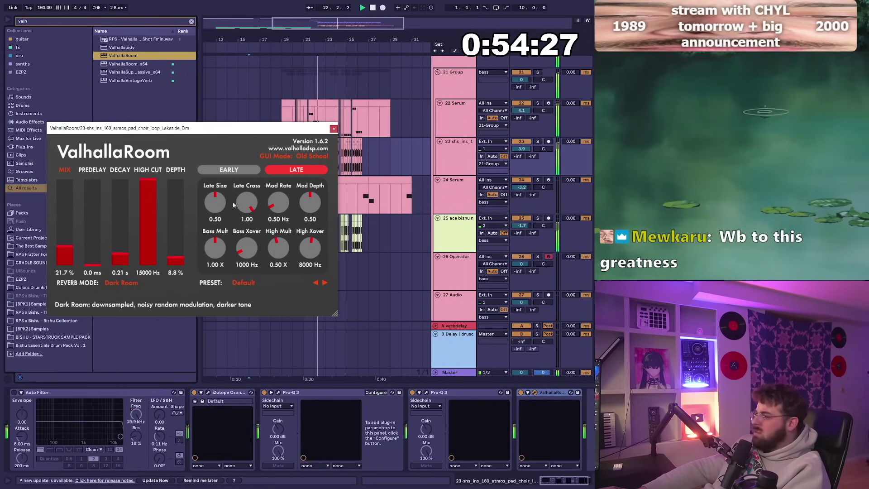
click(333, 129)
scroll(368, 174, up, 2)
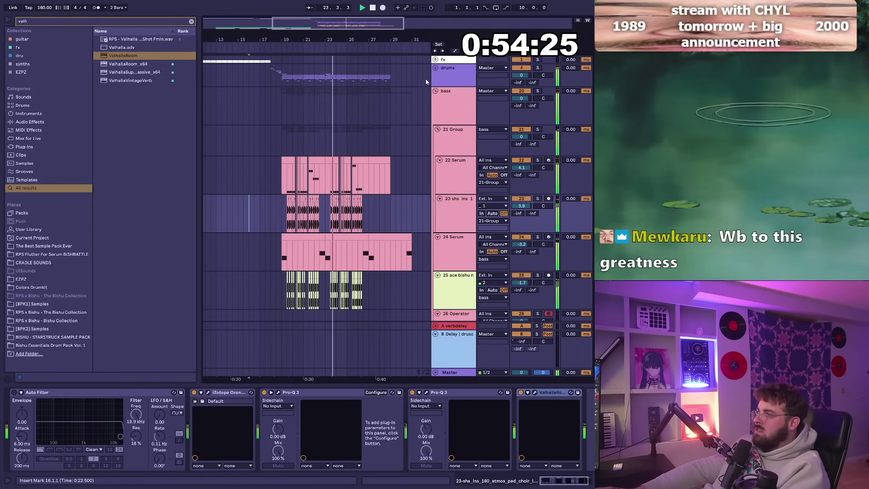
Close the CamelCrusher and Ozone 5 Imager windows of the 22 Group.
click(320, 257)
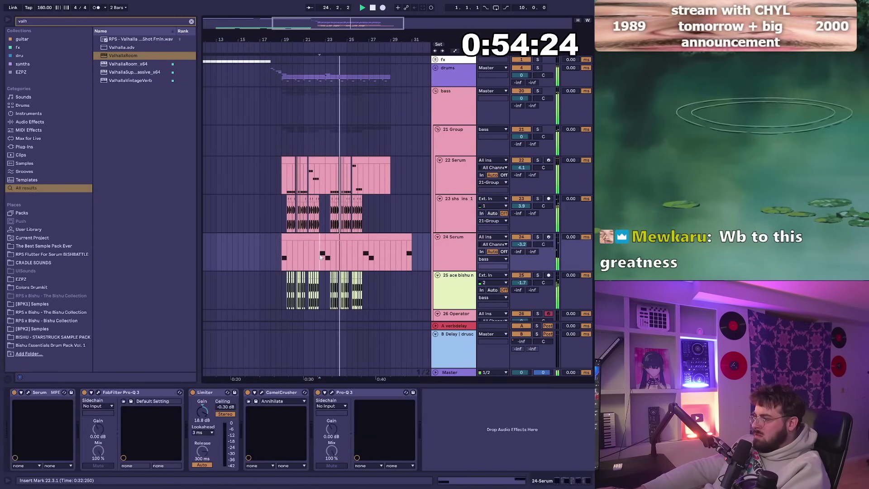
click(289, 285)
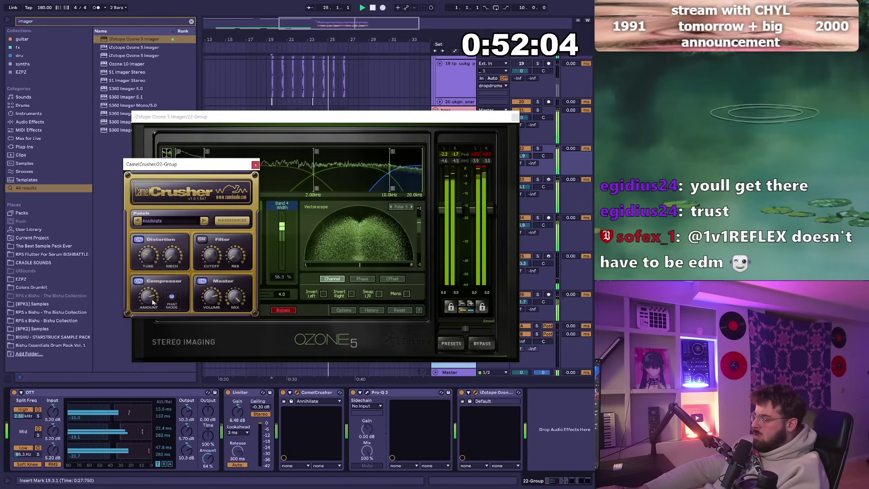
click(255, 165)
click(515, 117)
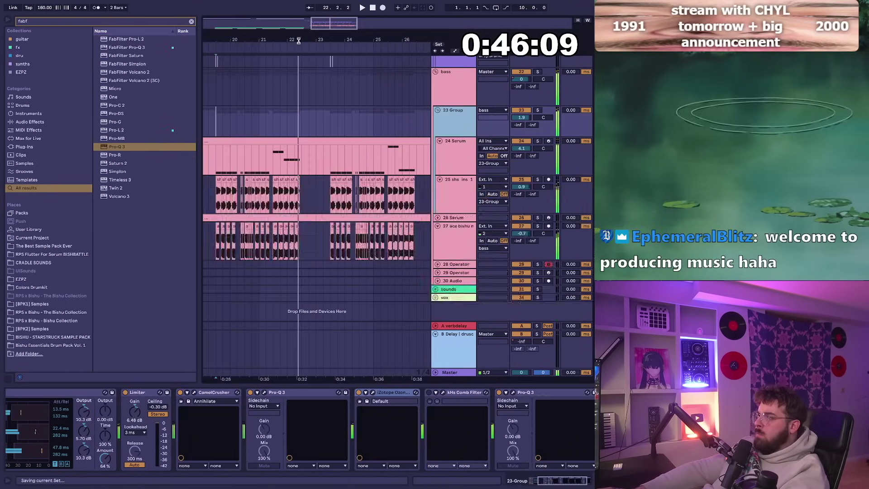
Switch from Ableton Live to Splice Desktop.
key(alt+Tab)
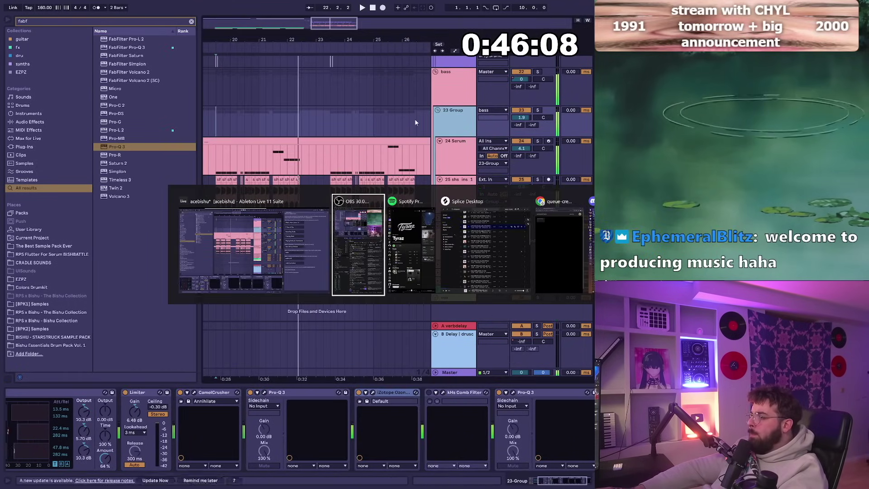
click(451, 141)
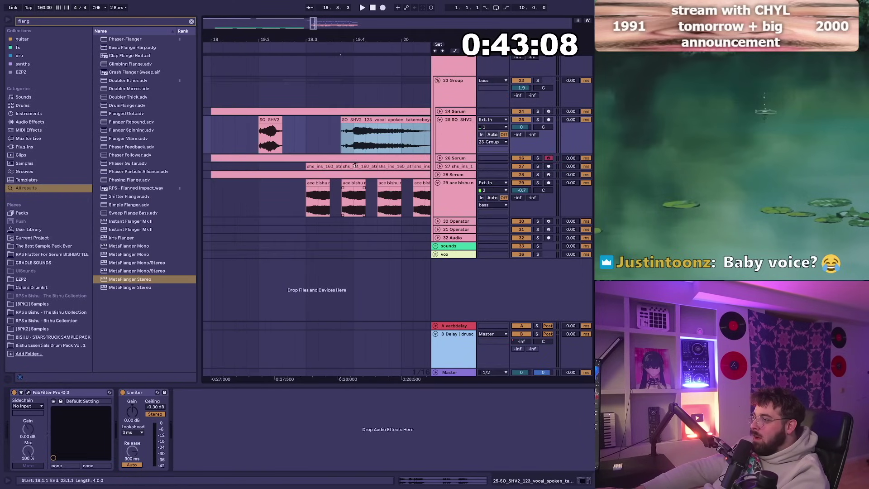
click(259, 161)
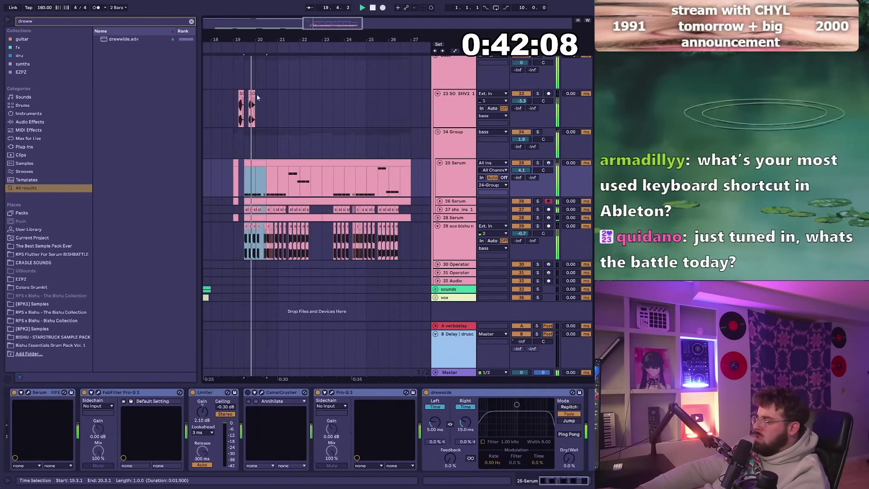
Raise the gain of the second spoken vocal clip and duplicate both spoken vocal clips from bar 19 to bar 23.
double_click(255, 93)
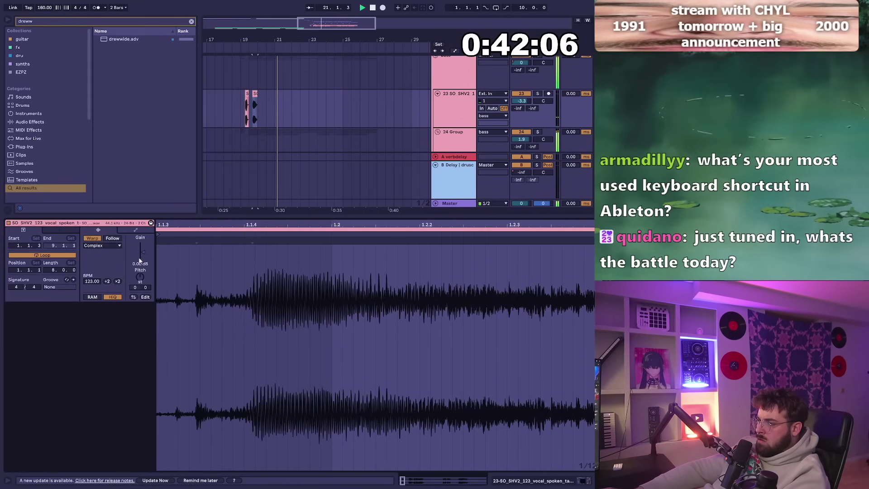
drag(142, 252, 142, 247)
click(288, 125)
drag(309, 110, 228, 111)
key(ctrl+d)
key(minus)
Clear the Serum basses and vocal chops from 23.2.1 to 23.3.1 and play the drop from bar 23.
drag(330, 41, 322, 182)
drag(316, 251, 319, 223)
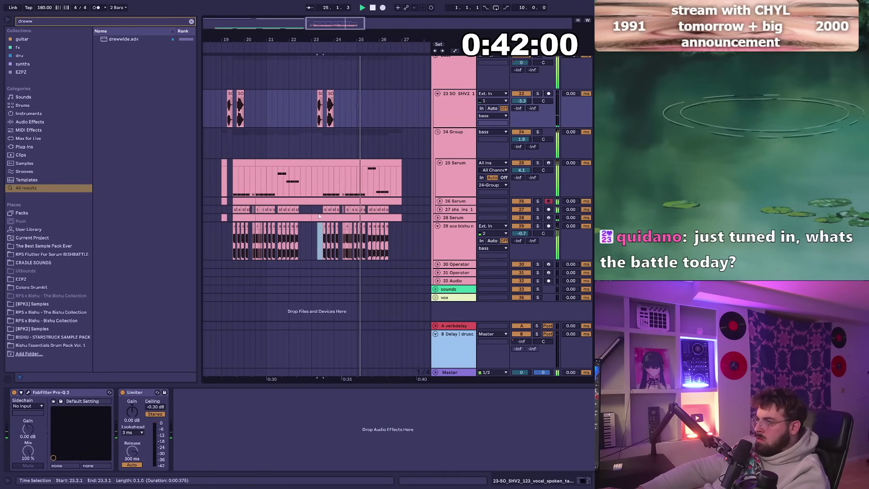
drag(319, 178, 322, 177)
key(Delete)
click(313, 176)
key(space)
key(space)
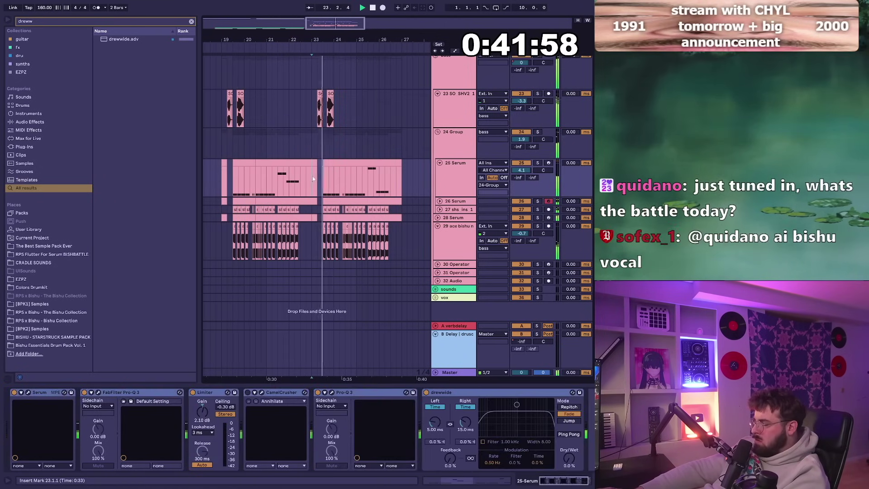
Set the spoken vocal track's volume to 0.1 dB while playing the drop from bar 19.
scroll(336, 76, down, 3)
scroll(336, 76, up, 5)
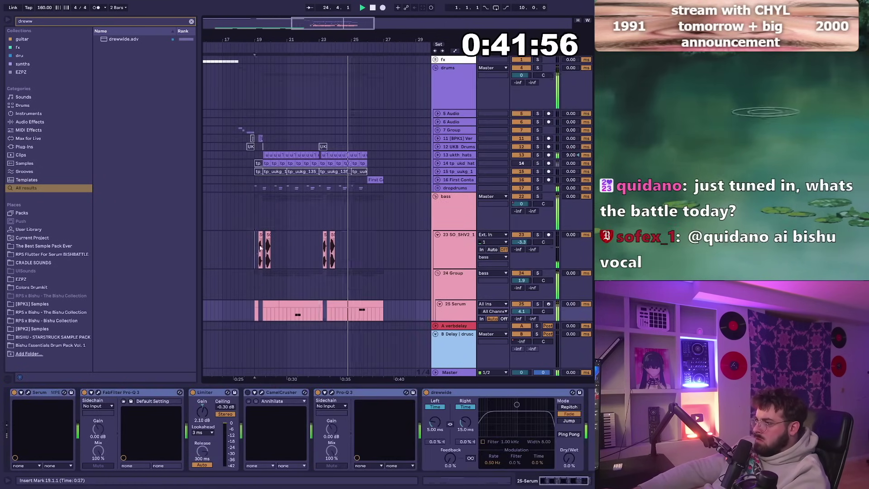
click(255, 249)
key(space)
key(space)
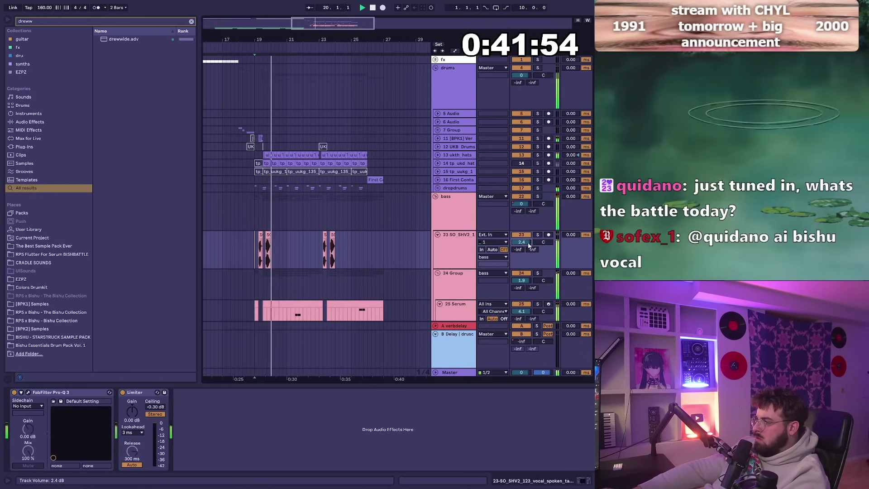
click(255, 255)
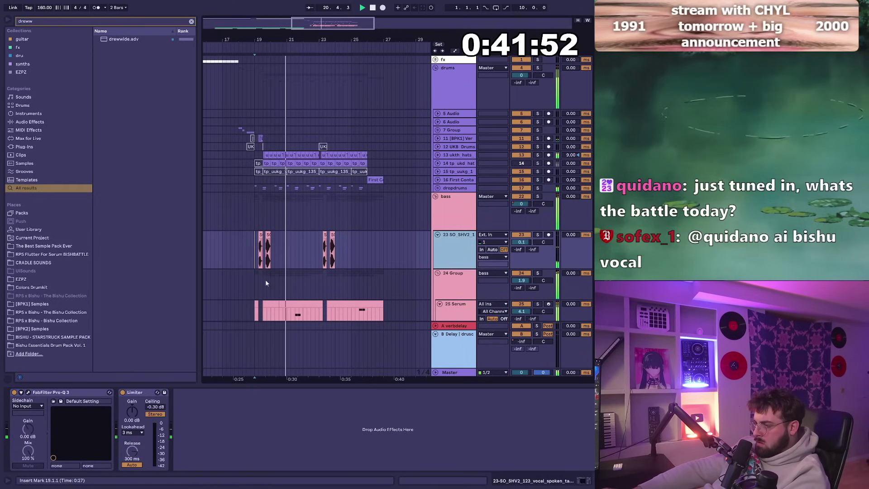
Split the two spoken vocal chops onto separate tracks by duplicating the track and deleting opposite clips, with the copy at -4.8 dB.
key(ctrl+d)
drag(263, 285, 255, 286)
key(Delete)
drag(271, 249, 265, 250)
key(Delete)
click(288, 270)
key(ctrl+s)
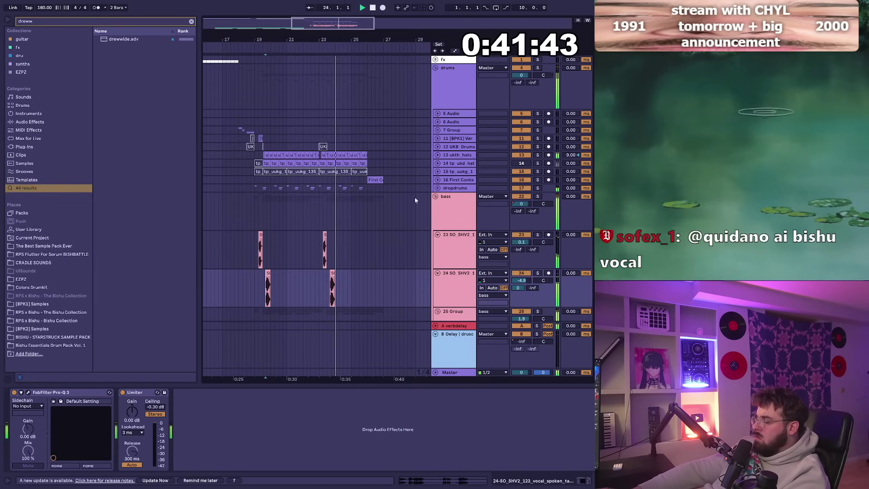
Add a low cut at about 414 Hz in the Pro-Q 3 of the 24 SO_SHV2 spoken vocal track.
scroll(353, 188, down, 3)
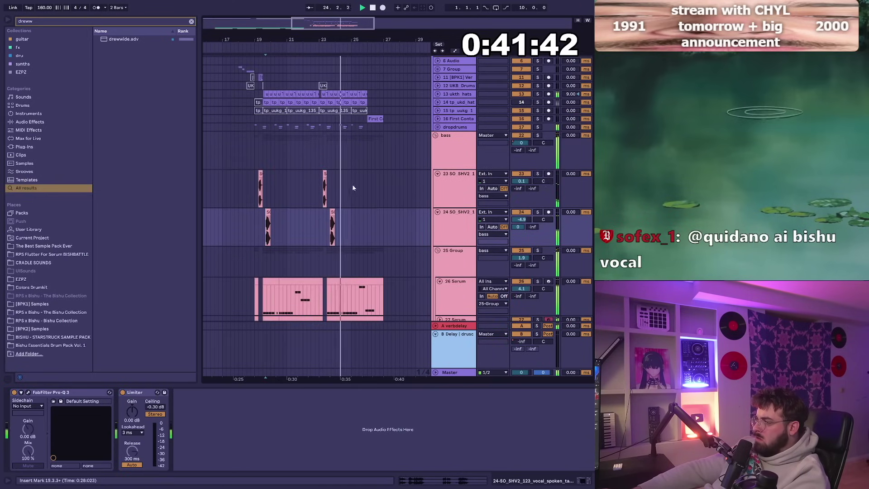
click(29, 392)
key(space)
key(space)
drag(151, 225, 277, 233)
key(space)
key(space)
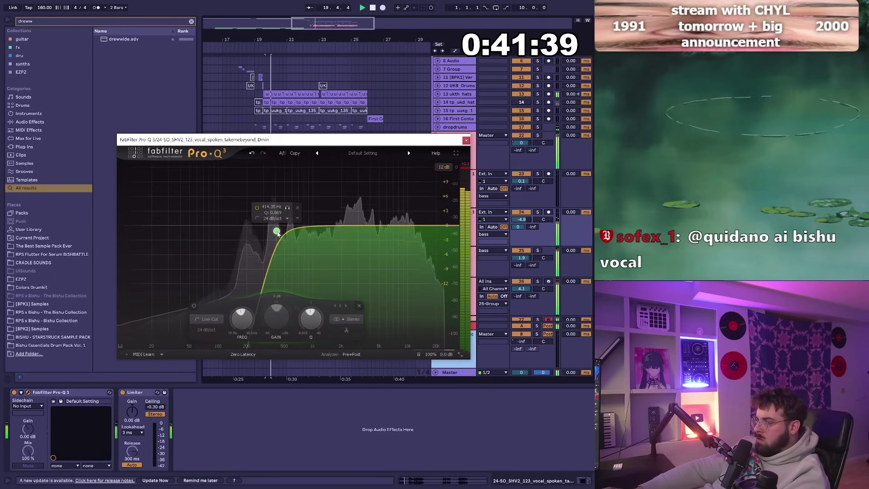
click(466, 139)
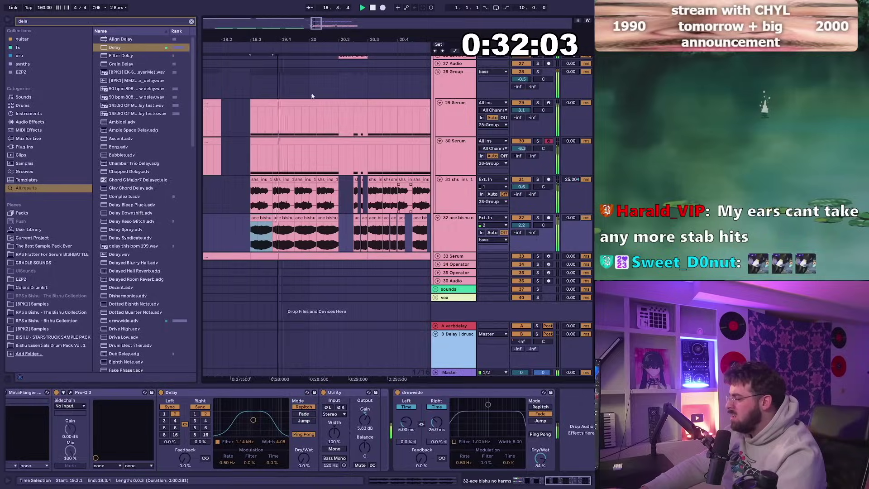
Close the gaps between the ace bishu vocal chops around bar 21 and clear the short stretch from 21.2.4 to 21.3.1.
scroll(282, 217, down, 3)
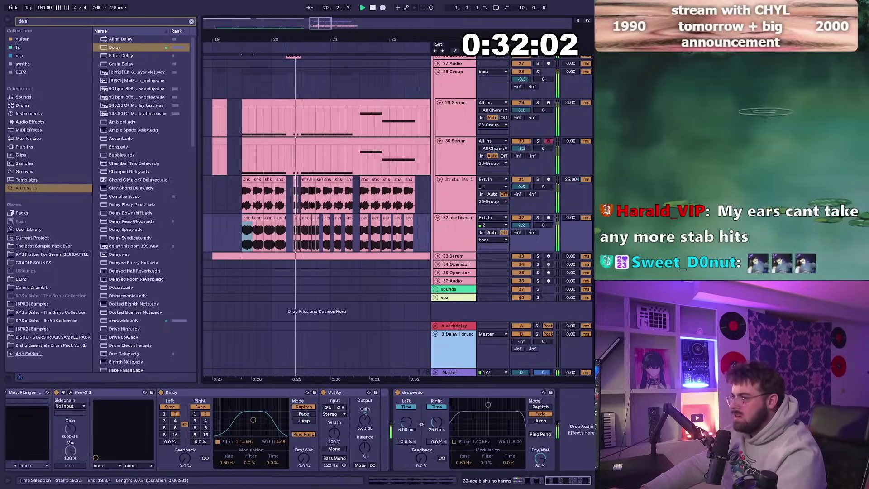
drag(323, 222, 359, 224)
click(362, 219)
key(Delete)
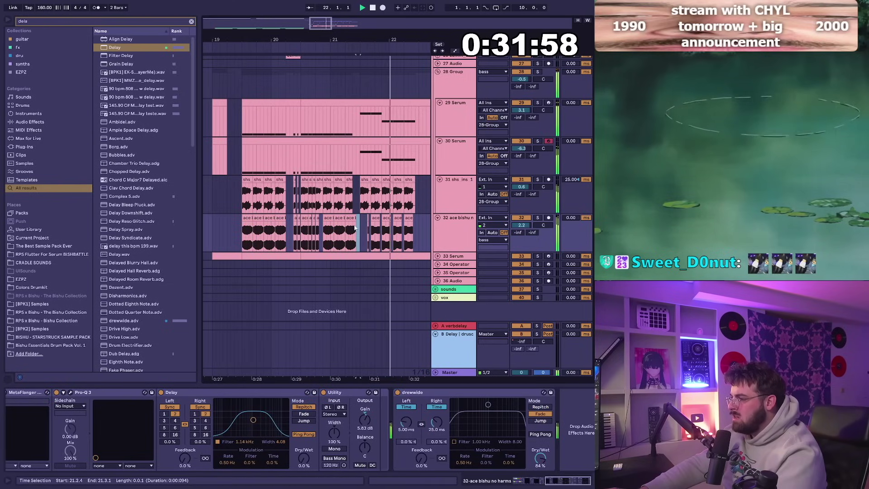
key(ctrl+1)
key(Delete)
click(372, 218)
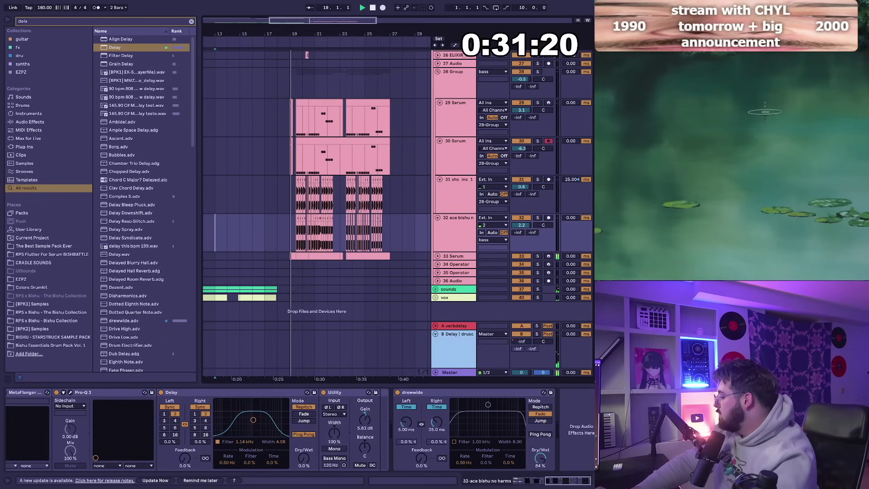
Listen to the drop from 19.3.1 and compare it with and without the 30 Serum track.
key(XF86AudioRaiseVolume)
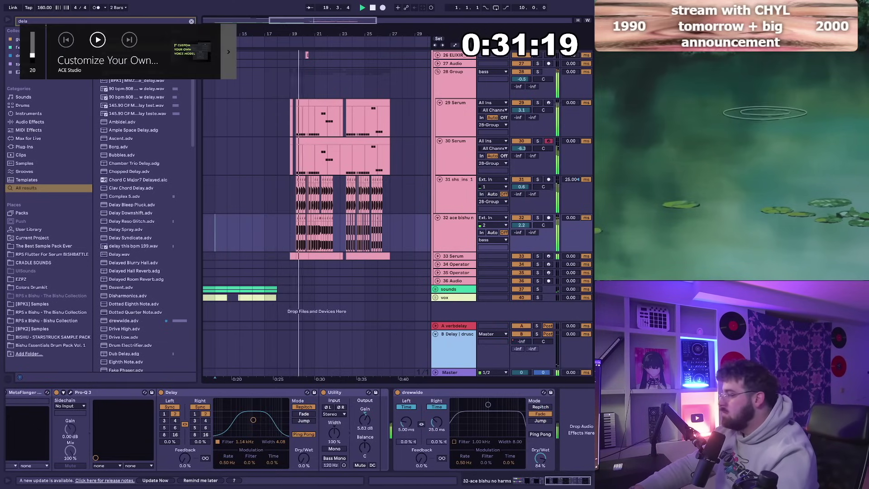
click(296, 191)
scroll(308, 200, up, 6)
scroll(332, 222, up, 3)
scroll(366, 224, down, 3)
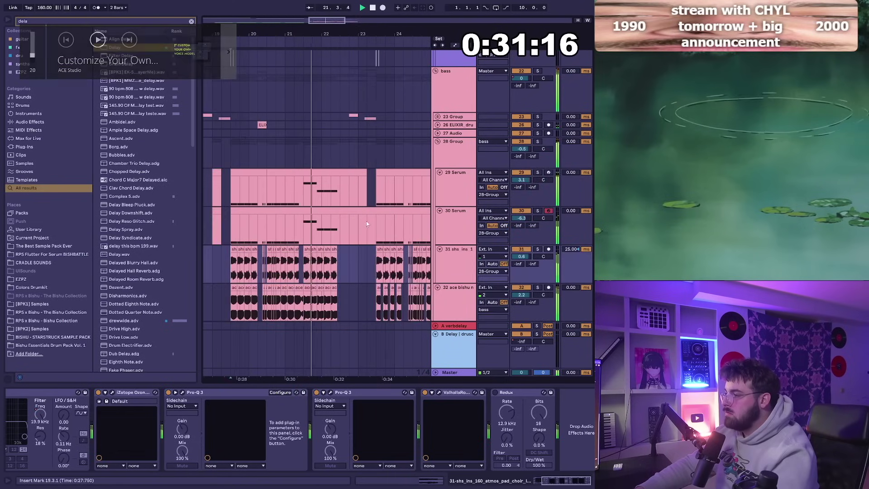
scroll(362, 221, down, 3)
click(233, 125)
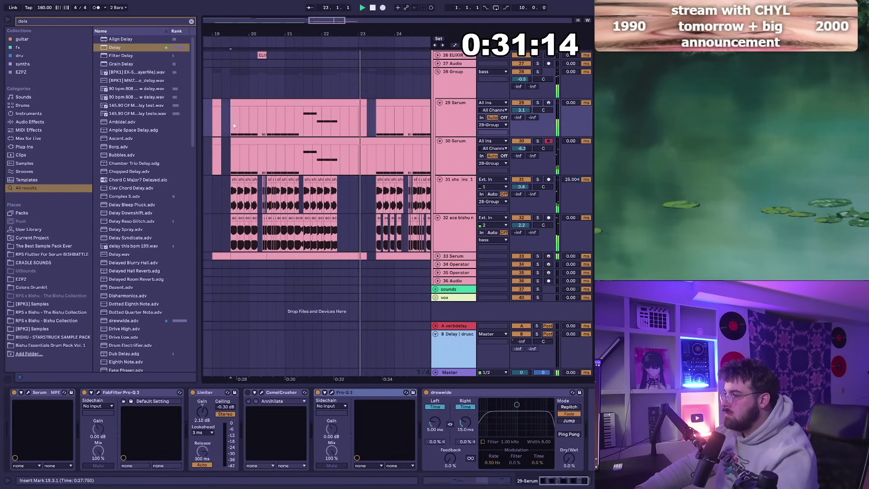
click(538, 142)
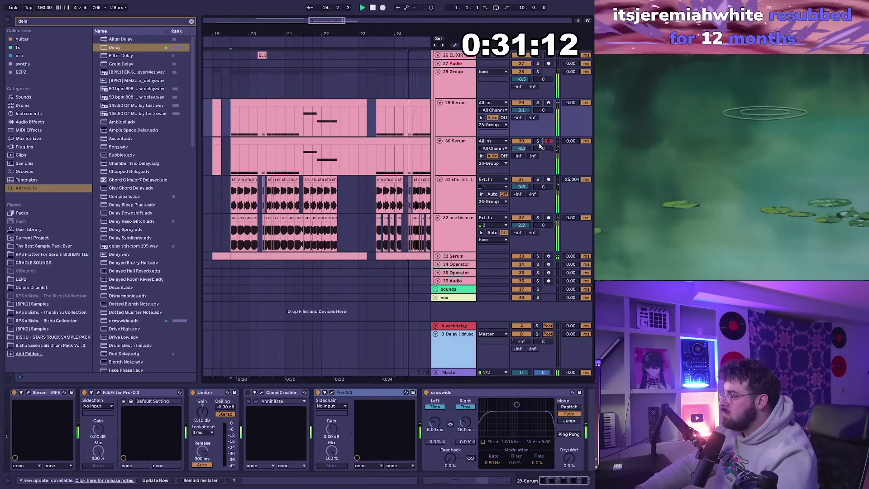
key(space)
key(space)
click(538, 141)
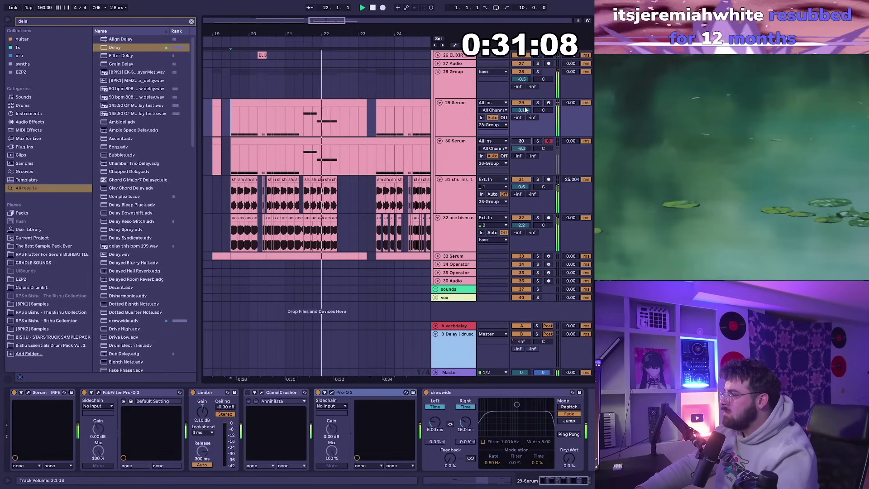
click(520, 84)
key(space)
key(space)
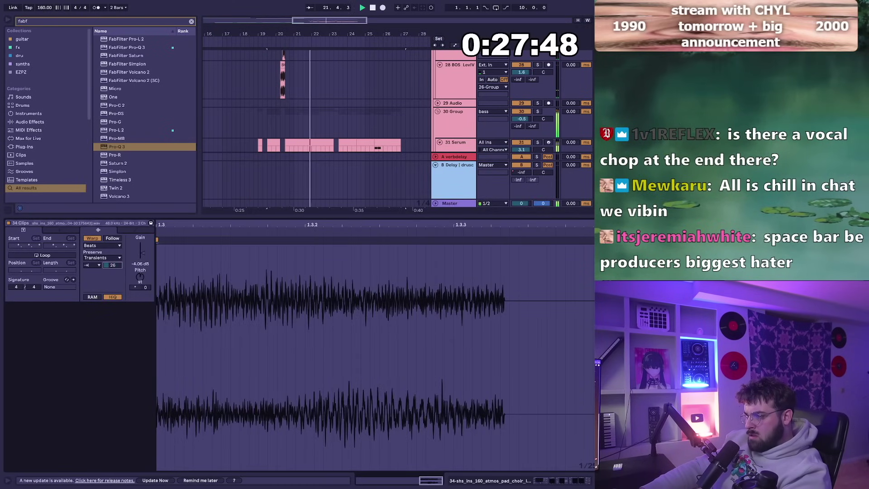
Hide the automation lanes and show the effects chain of the 29 Group.
key(shift+Tab)
click(266, 123)
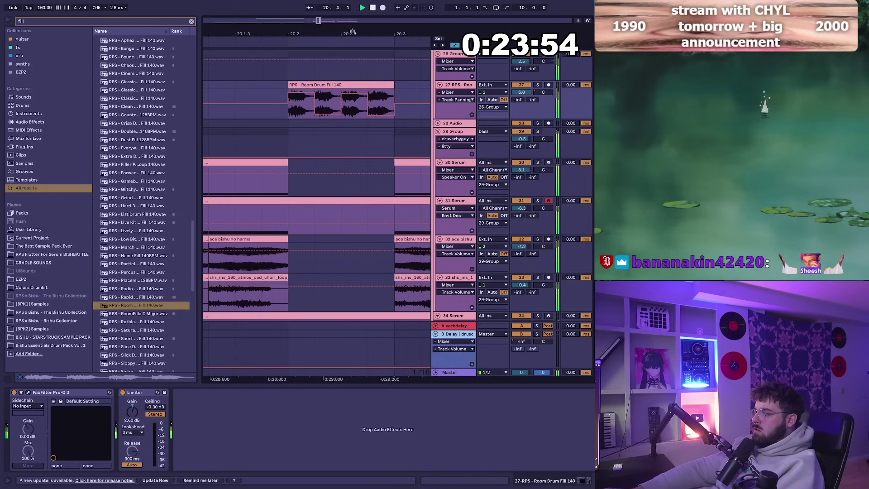
drag(352, 31, 331, 9)
key(a)
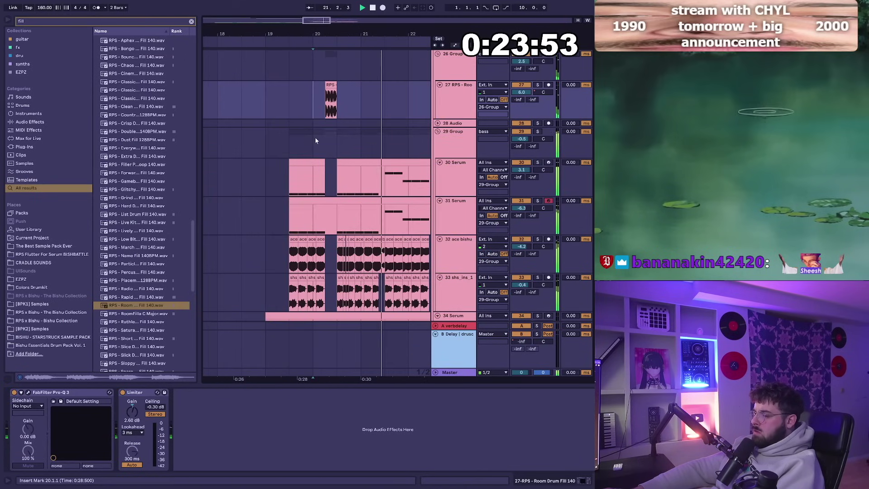
click(315, 137)
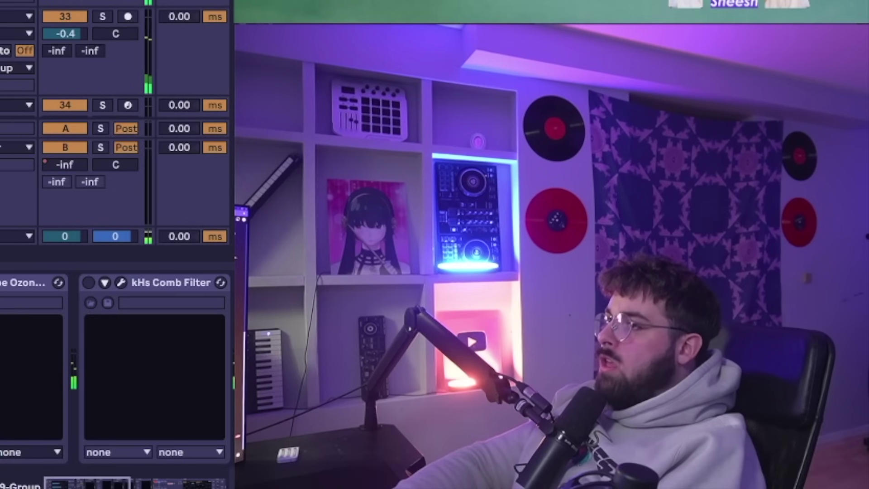
scroll(562, 389, down, 10)
click(583, 417)
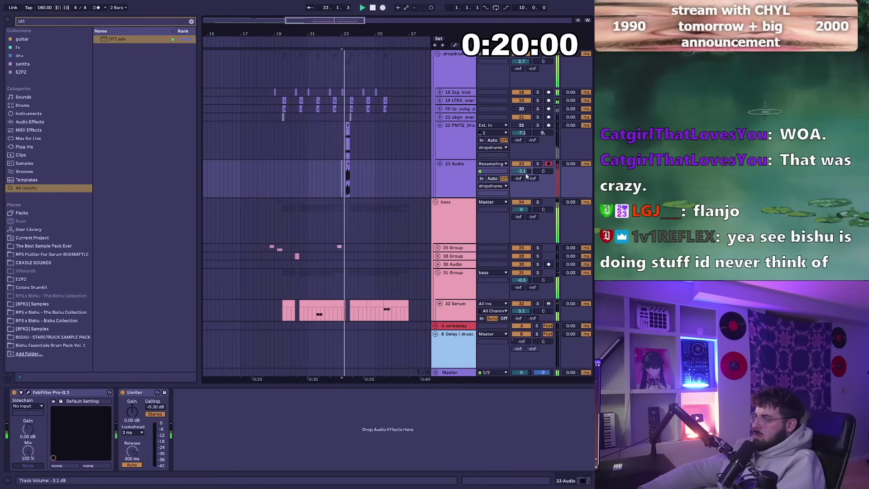
Find the drewwide preset and add it after the Limiter on the 23 Audio track.
key(ctrl+f)
text(dreww)
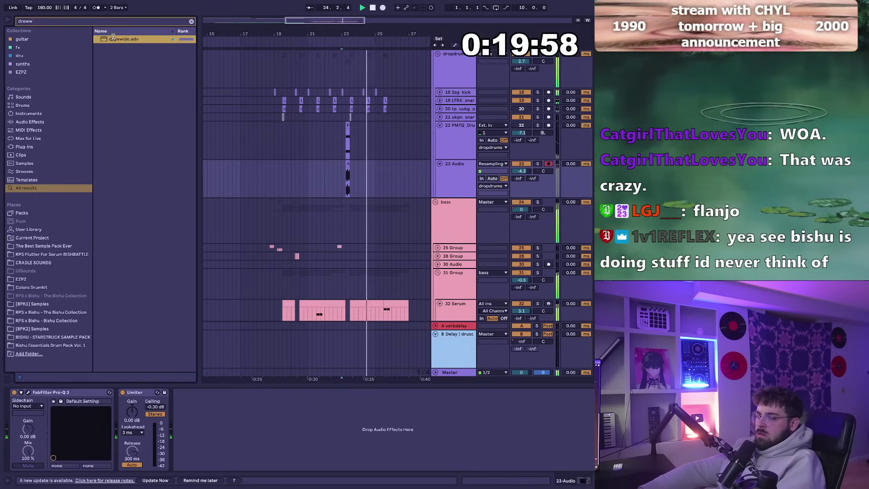
drag(124, 39, 214, 407)
key(space)
key(space)
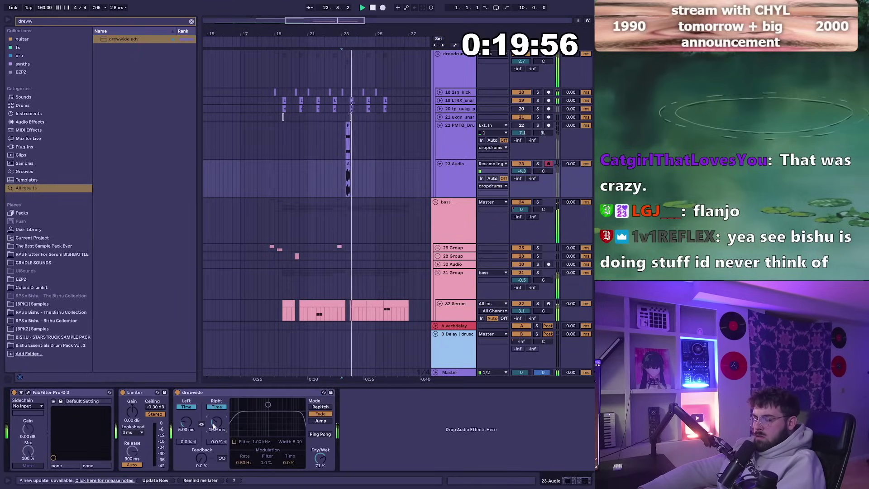
Set the 23 Audio track's volume to -4.7 dB and adjust the drewwide delay's Dry/Wet.
drag(522, 171, 521, 174)
drag(321, 458, 321, 486)
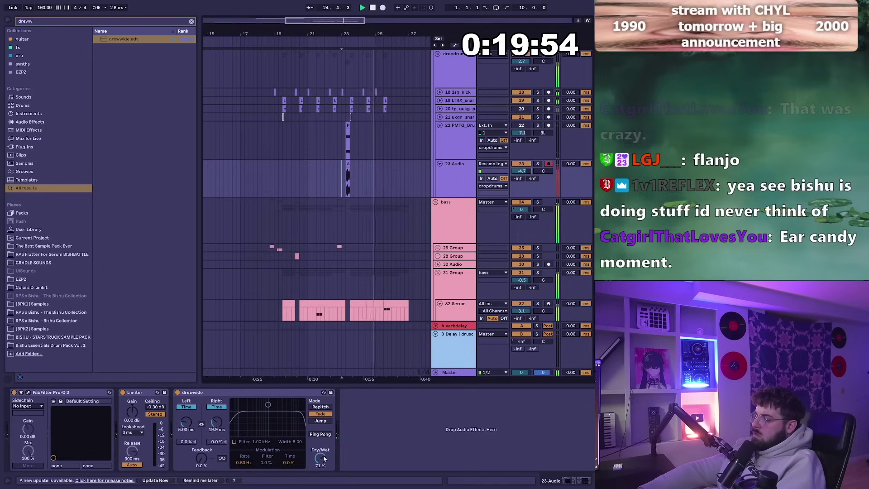
drag(352, 32, 353, 172)
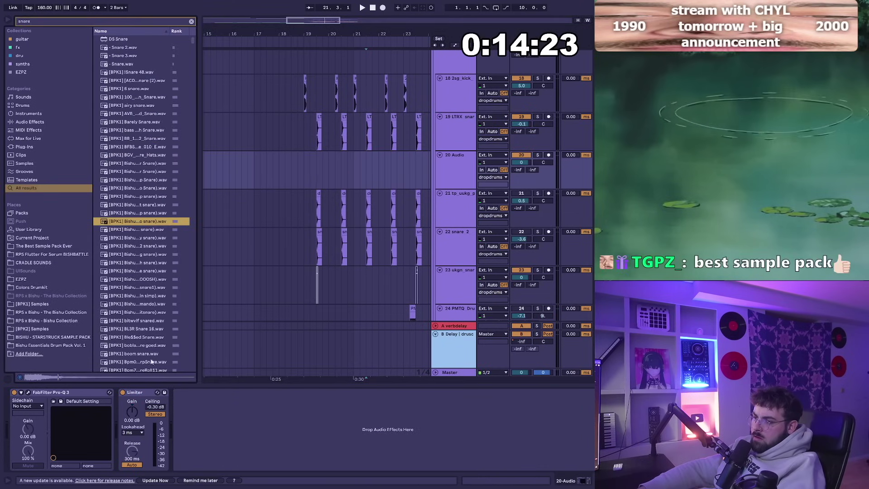
Audition several Bishu snare samples from the [BPK1] results of the snare search.
click(152, 355)
scroll(151, 366, down, 4)
click(136, 158)
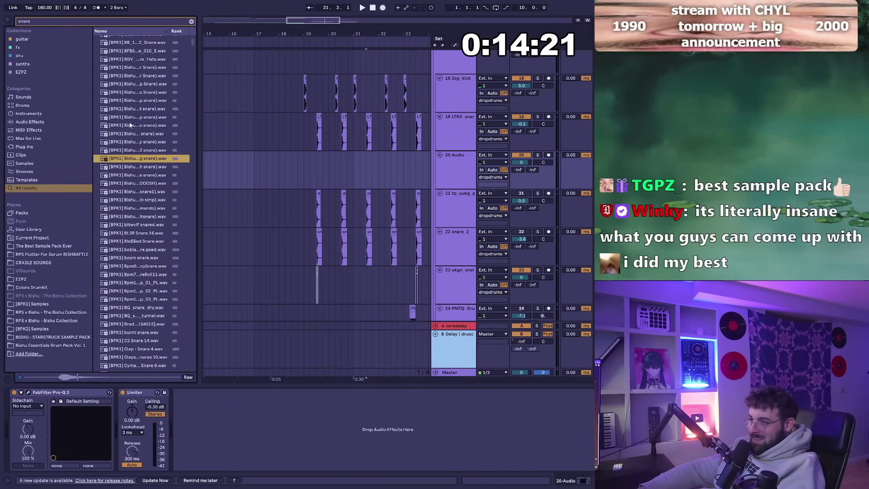
click(130, 125)
click(133, 117)
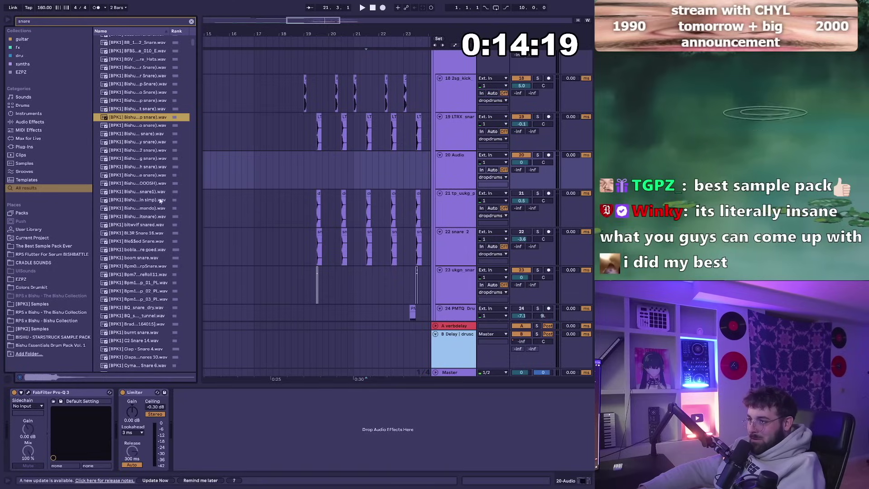
click(141, 192)
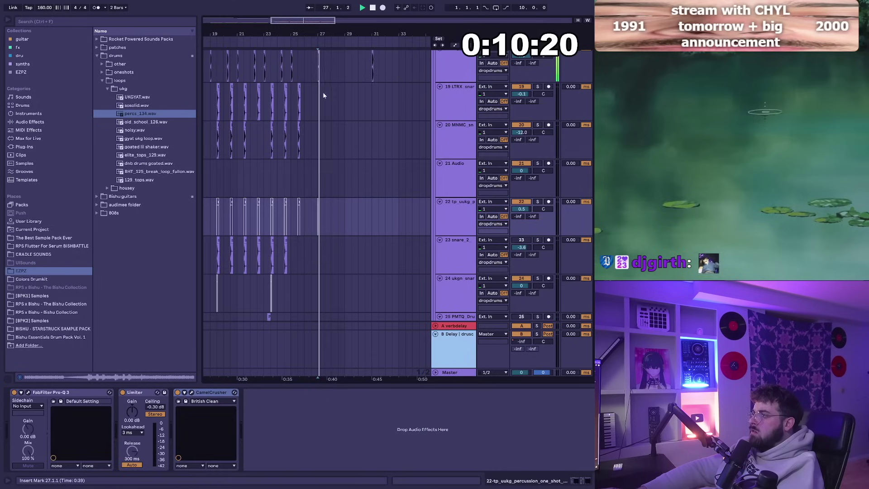
Select the half-bar percussion section from 27.1.1 to 27.3.1 on the 22 tp_uukg track and repeat it towards bar 33.
click(333, 214)
drag(338, 219, 319, 216)
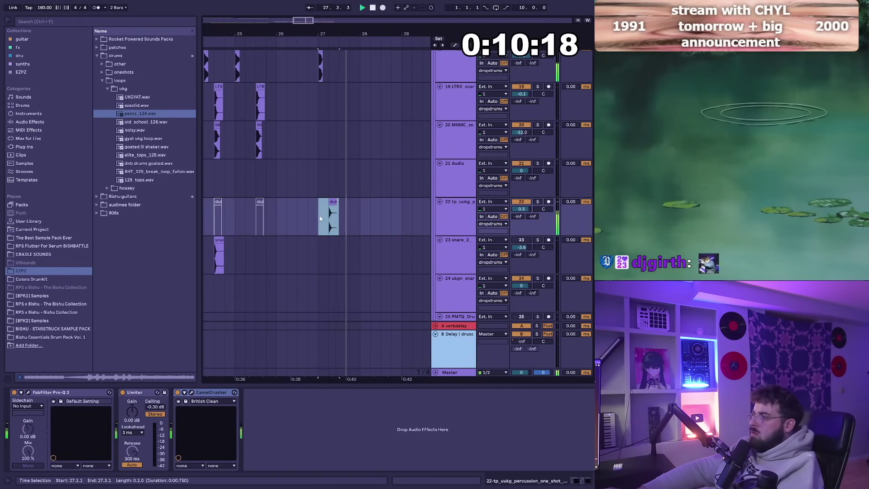
key(ctrl+d)
key(ctrl+d)
key(ctrl+d)
key(ctrl+d)
key(ctrl+d)
Repeat the one-bar kick pattern of bar 27 on the 18 2sg_kick track through bar 32.
drag(375, 33, 313, 57)
scroll(372, 185, up, 2)
key(ctrl+d)
key(ctrl+d)
key(ctrl+d)
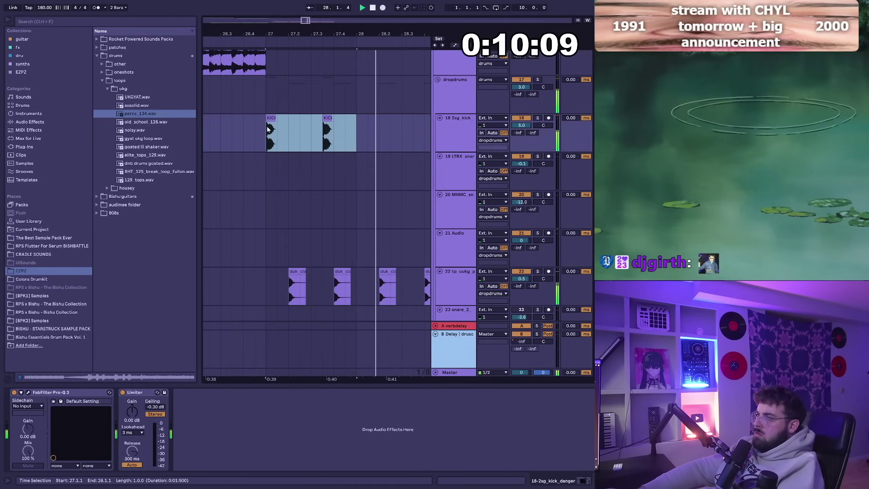
key(ctrl+d)
key(ctrl+d)
drag(333, 34, 333, 16)
key(ctrl+d)
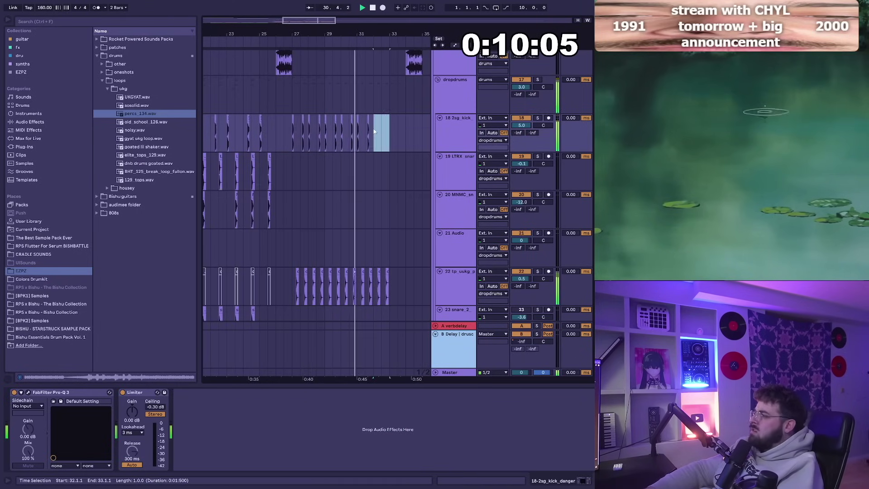
Duplicate one more bar of the percussion hits on the 22 tp_uukg track into bar 33.
drag(372, 34, 342, 16)
scroll(363, 134, down, 4)
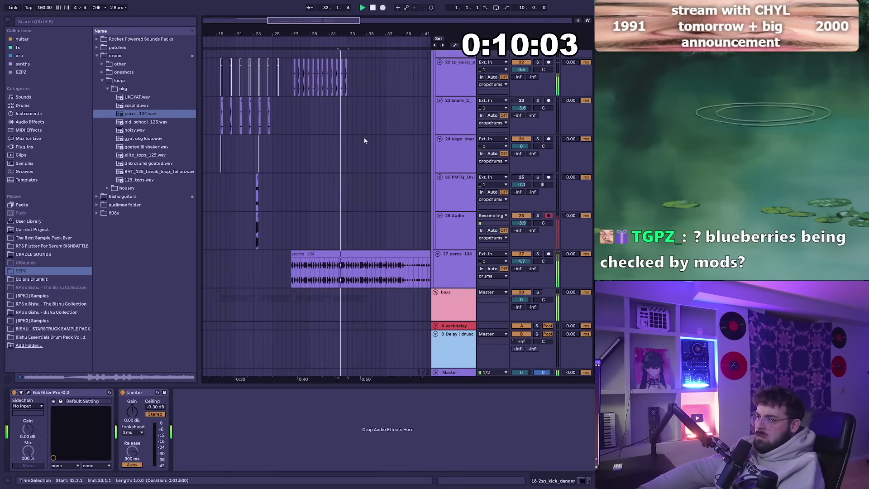
scroll(358, 131, up, 1)
key(ctrl+d)
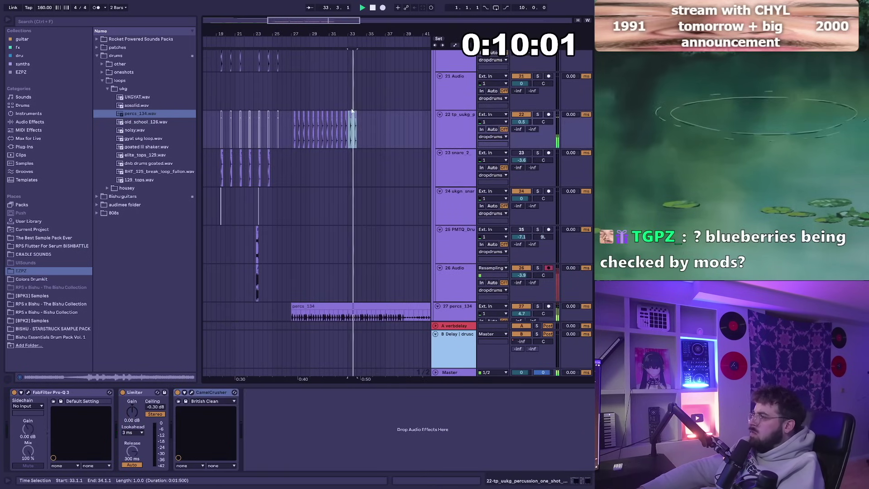
scroll(357, 106, up, 4)
click(344, 112)
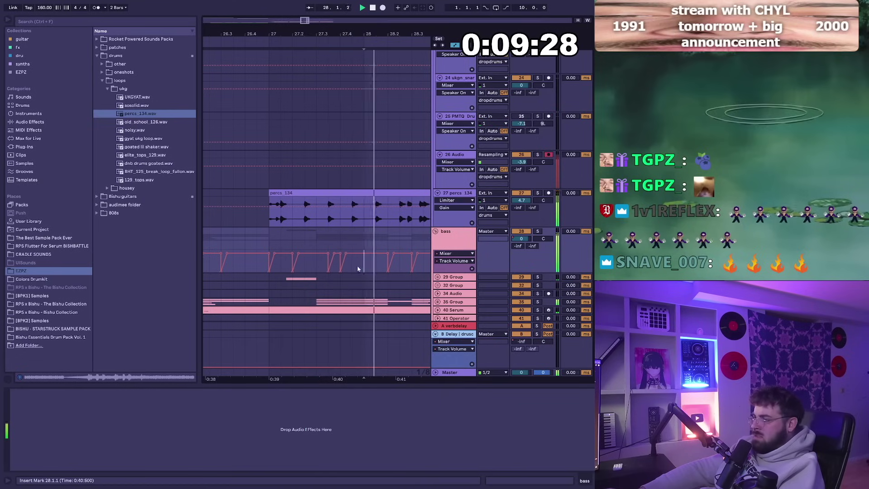
Repeat the bass group's Track Volume ducking automation from bar 27 through bar 33.
drag(358, 269, 274, 267)
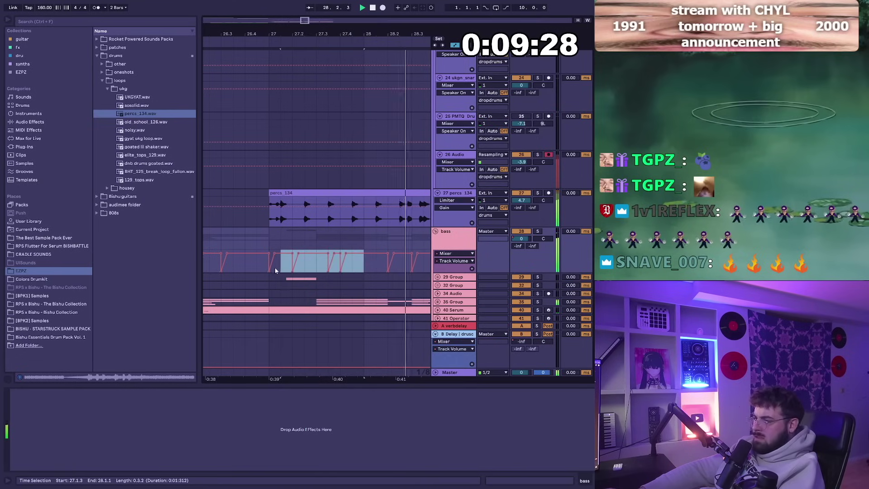
key(ctrl+d)
key(ctrl+d)
key(ctrl+d)
drag(293, 34, 289, 34)
key(ctrl+d)
key(ctrl+d)
key(ctrl+d)
key(ctrl+d)
key(ctrl+d)
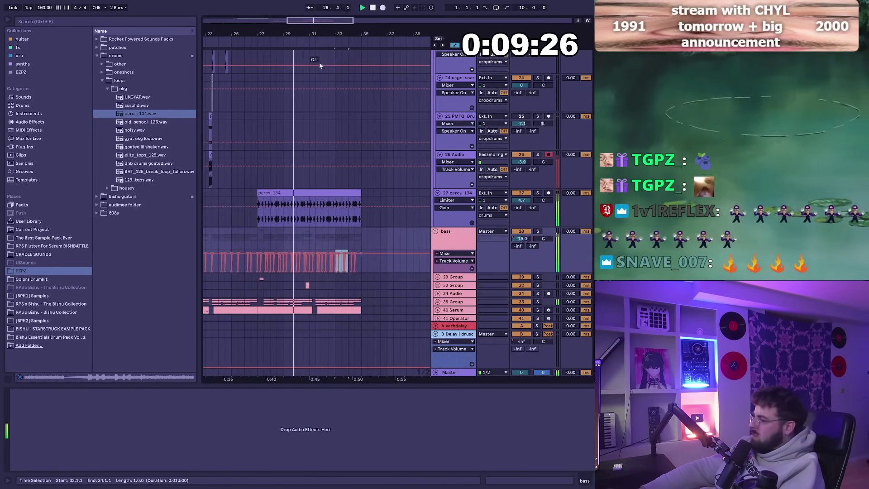
Hide the automation lanes and unfold the 35 Group to show its Serum and audio tracks.
drag(360, 34, 359, 28)
key(a)
scroll(449, 277, down, 3)
click(435, 247)
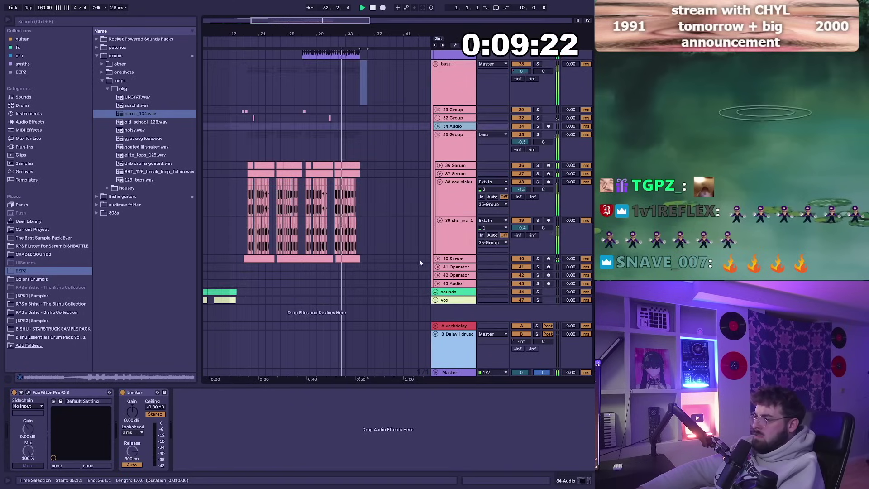
scroll(353, 190, down, 3)
scroll(353, 190, up, 10)
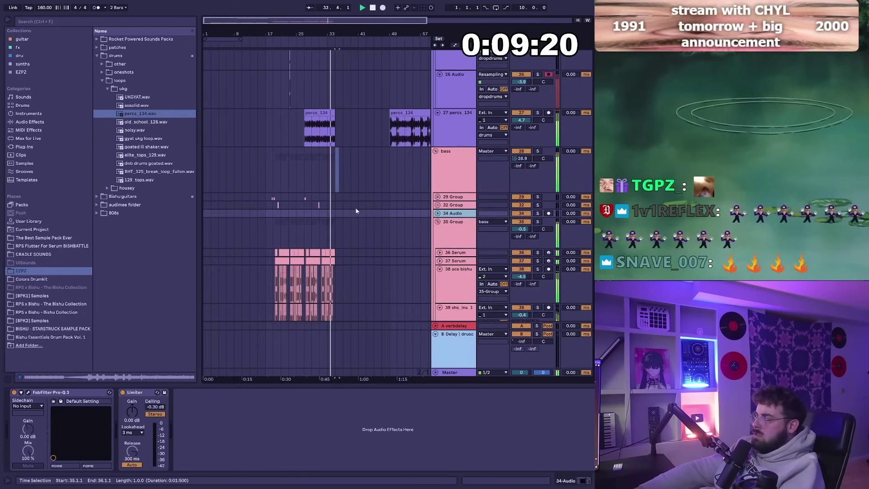
Compress the timing of the selected percussion clips on the 22 tp_uukg track with a warp marker and turn off Warp.
double_click(304, 179)
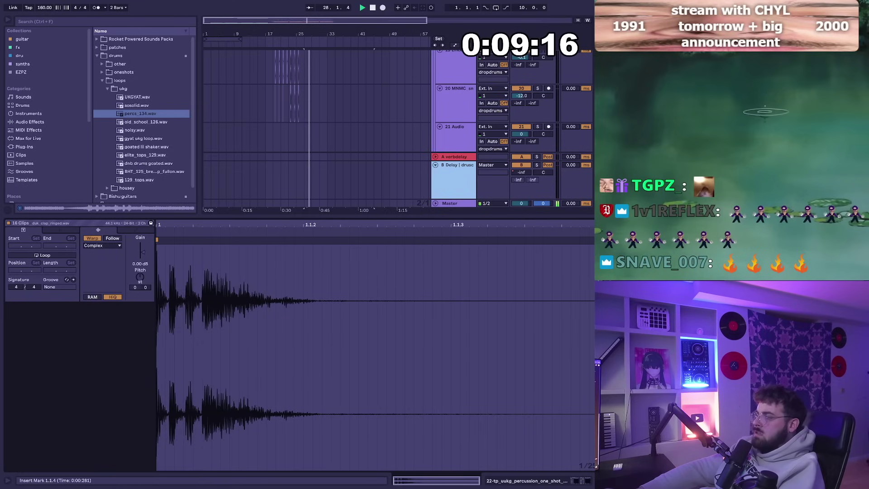
drag(593, 239, 528, 240)
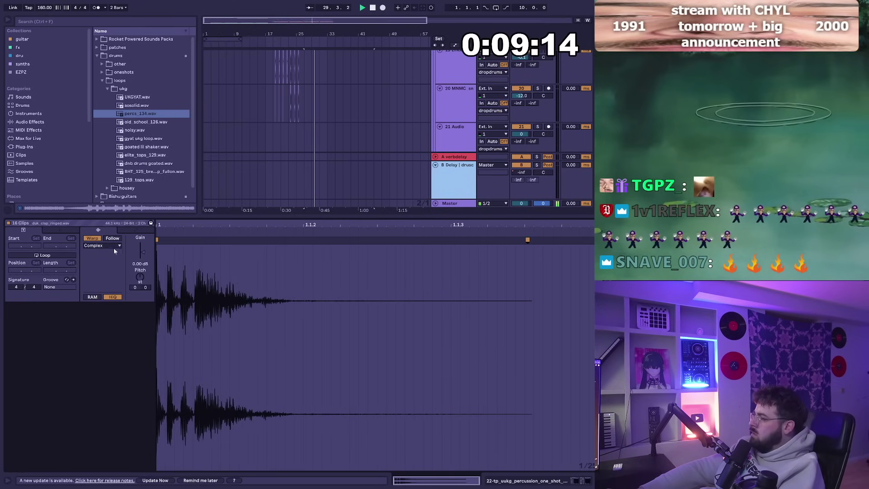
click(94, 238)
key(shift+Tab)
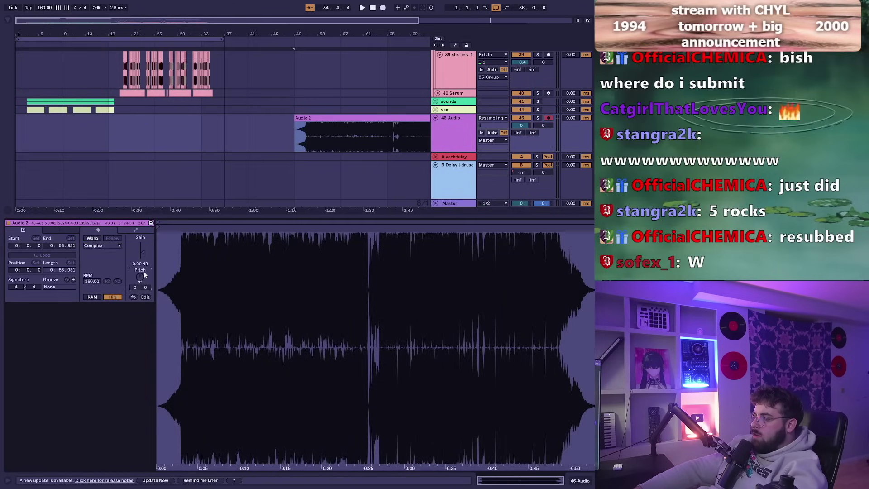
Transpose the Audio 2 clip on the 46 Audio track by -3 semitones and play it from bar 49 at a louder system volume.
scroll(145, 275, down, 2)
drag(298, 34, 286, 217)
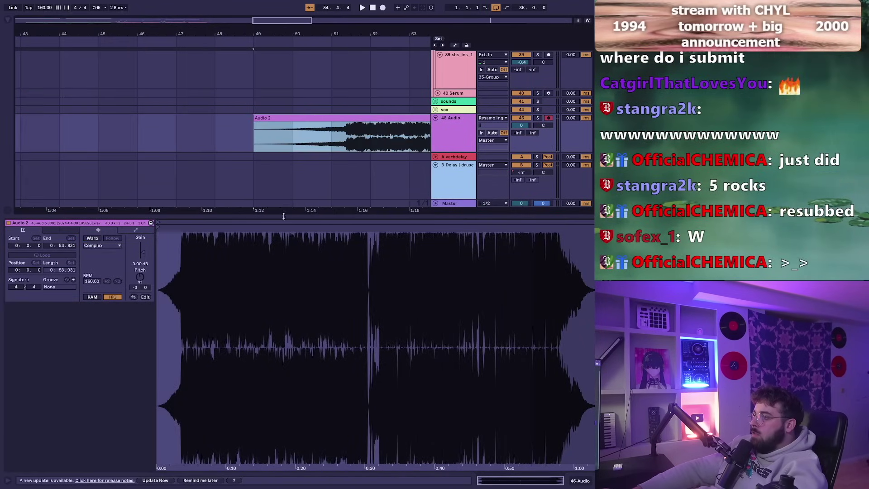
key(space)
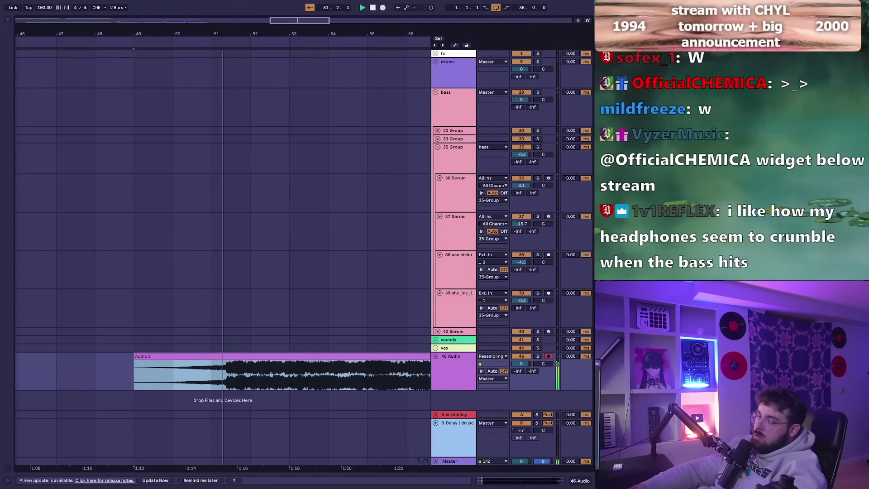
key(XF86AudioRaiseVolume)
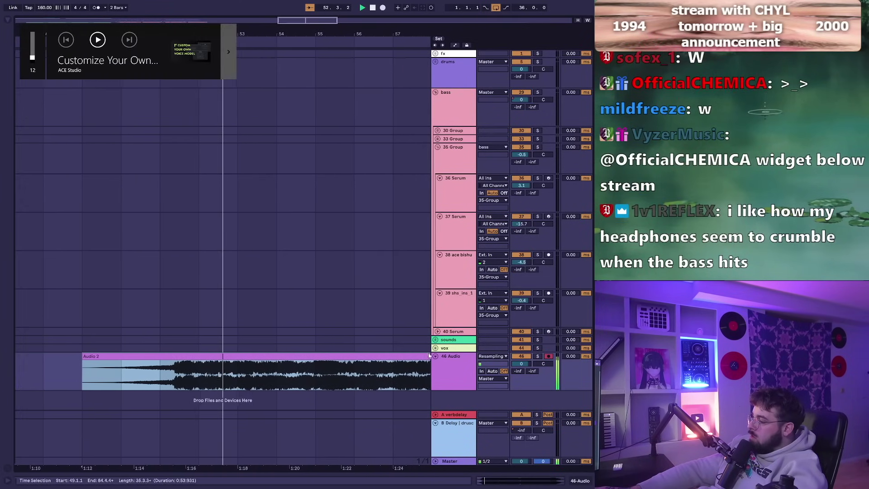
Fold the bass group and enlarge the 46 Audio track to show its waveform at a much greater height.
key(alt+u)
drag(447, 130, 457, 314)
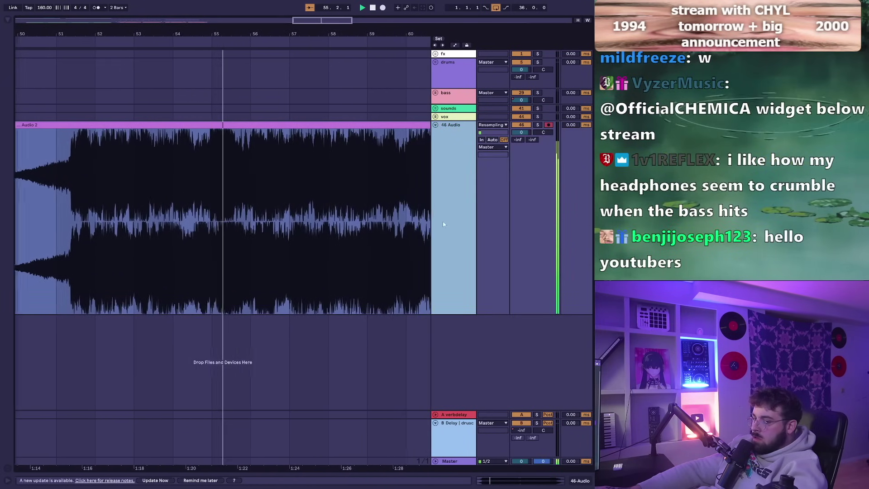
key(XF86AudioRaiseVolume)
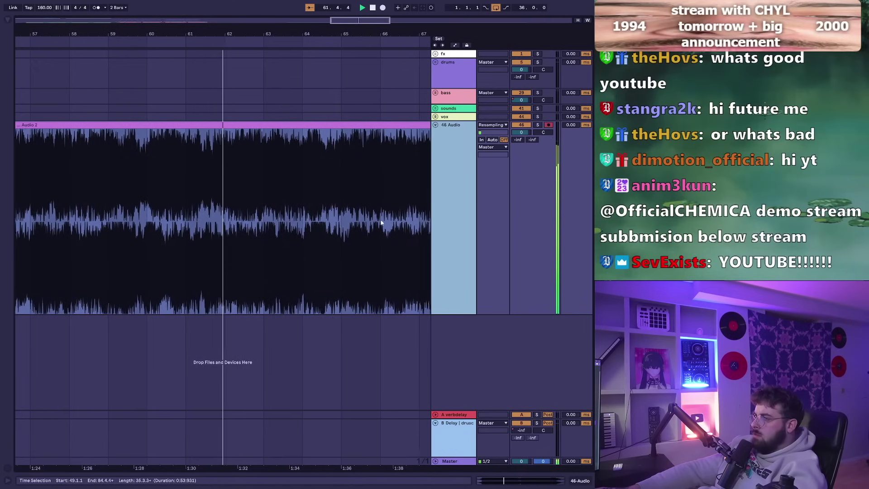
Color the 46 Audio track and its clips red, and raise the playback volume.
right_click(440, 182)
click(447, 325)
right_click(453, 272)
click(499, 449)
click(222, 226)
click(251, 199)
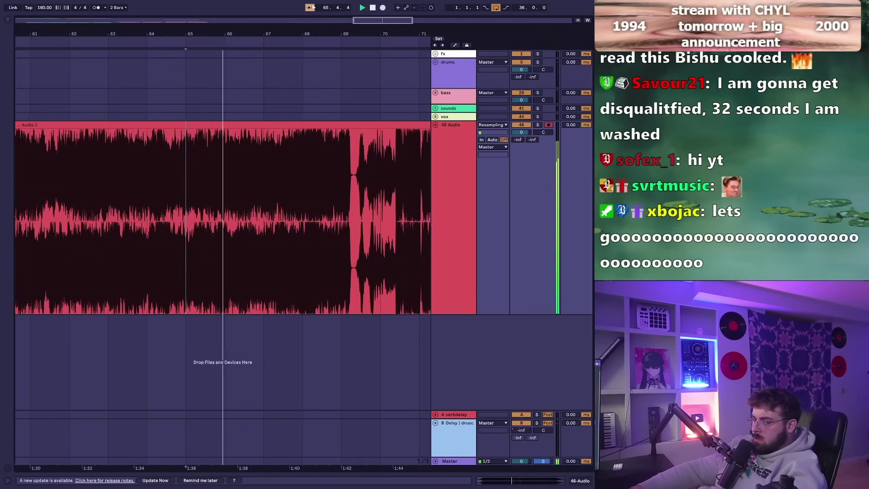
key(XF86AudioRaiseVolume)
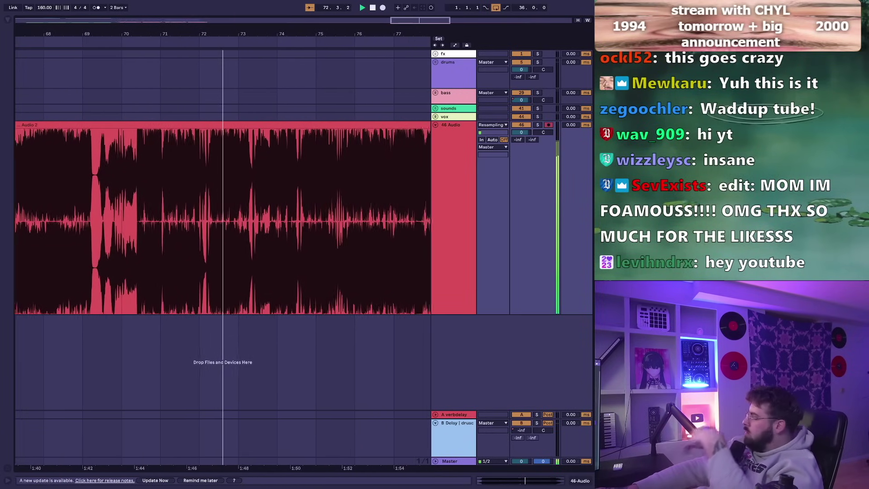
Fold the B Delay return track, listen to the rest of the pitched recording and fit the whole arrangement in view.
click(435, 422)
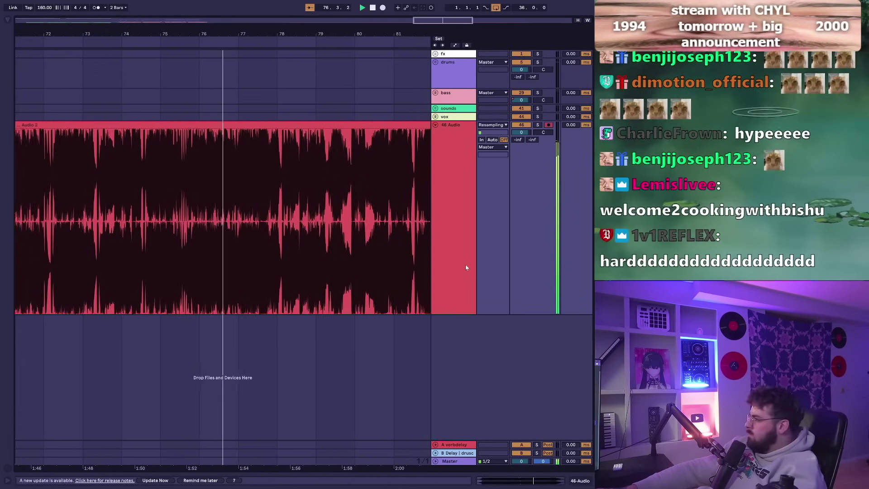
click(457, 170)
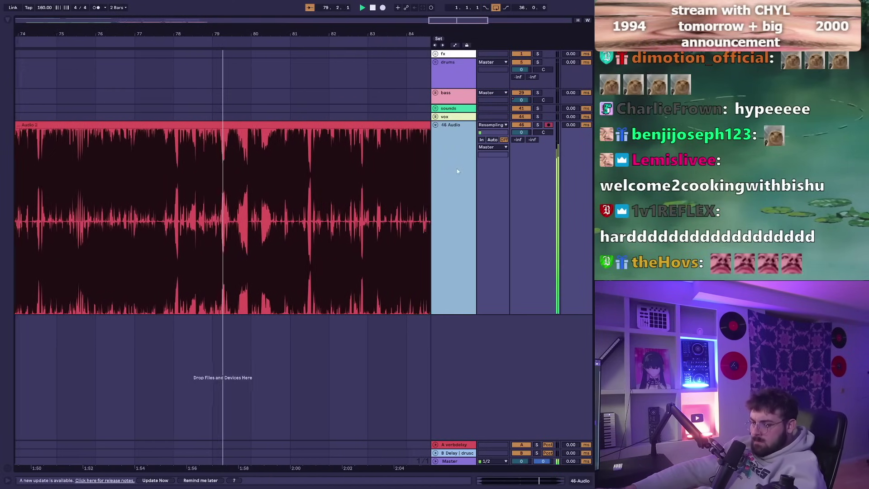
key(XF86AudioRaiseVolume)
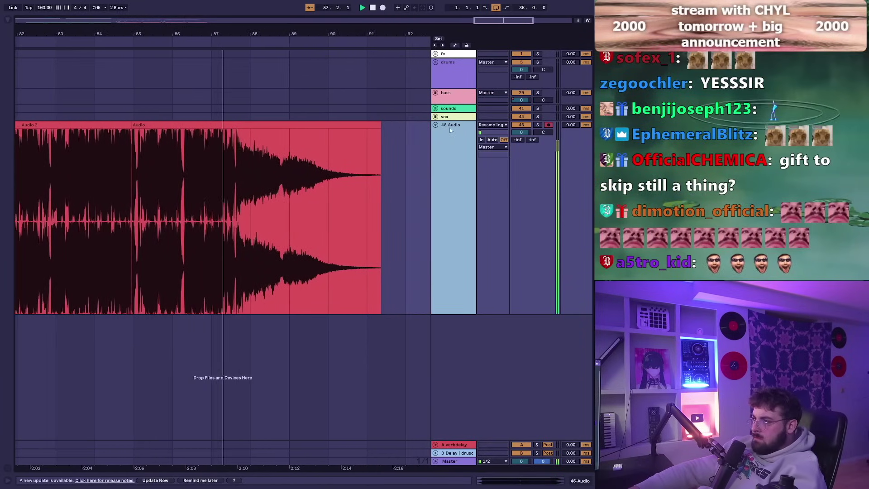
key(XF86AudioLowerVolume)
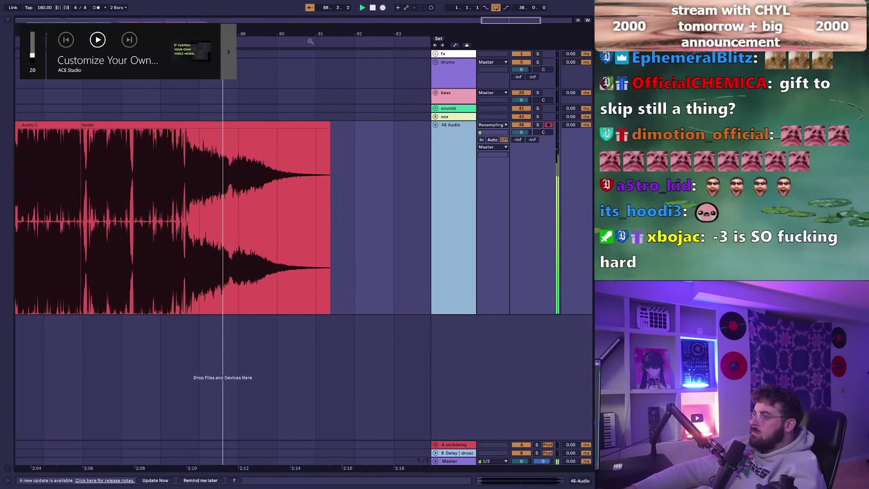
key(w)
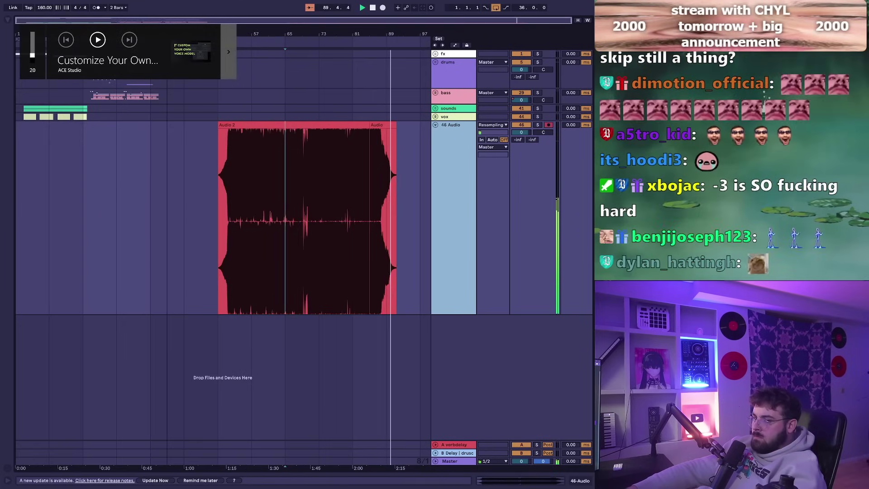
click(263, 239)
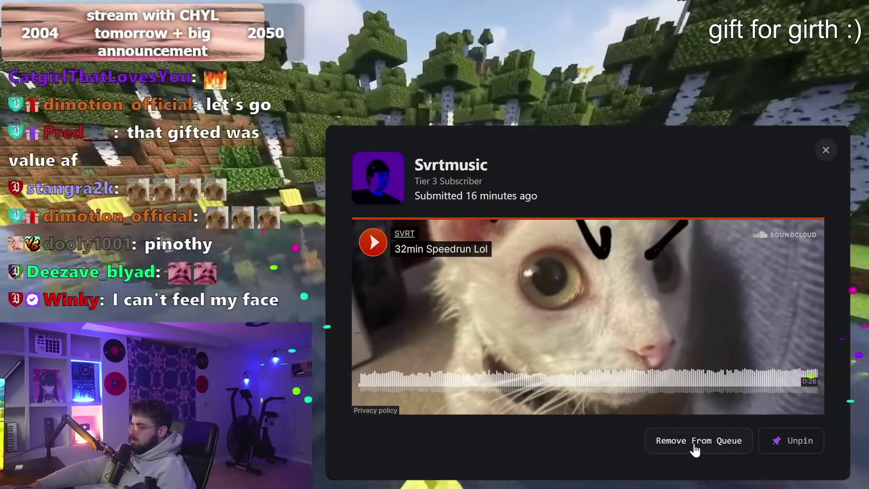
Switch to the submission queue and remove the reviewed tracks "32min Speedrun Lol" and "Idk I'm new here".
click(693, 445)
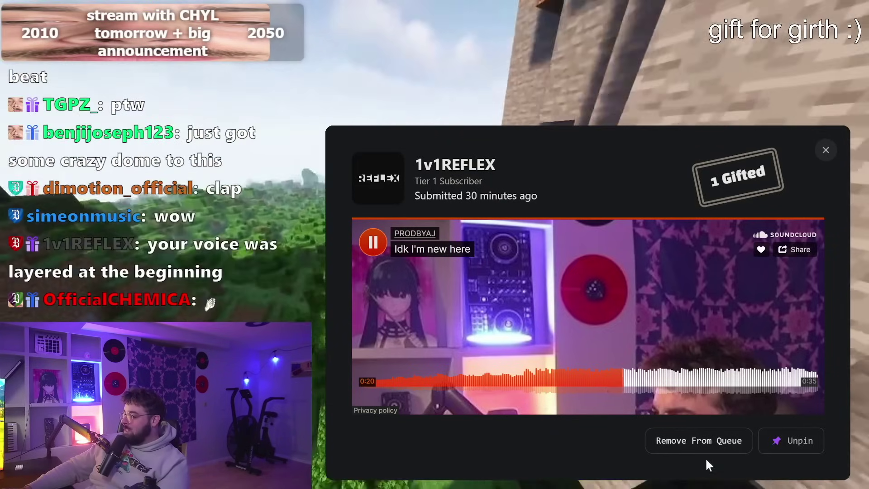
click(683, 445)
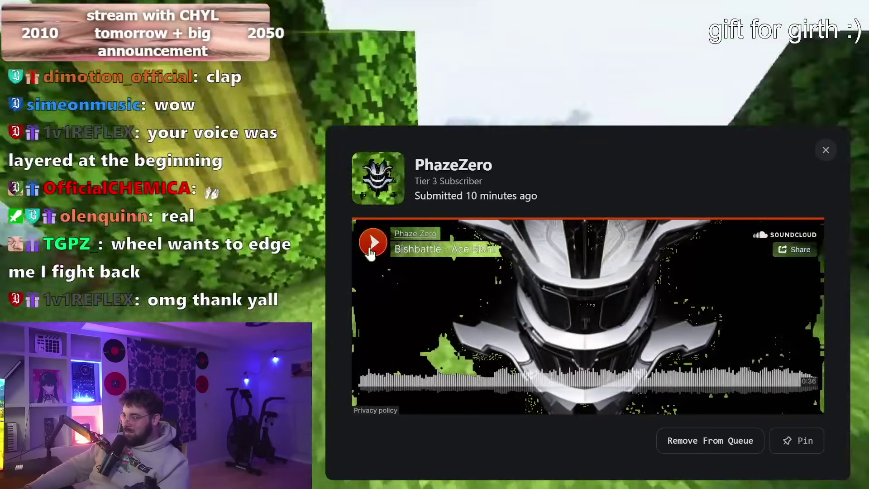